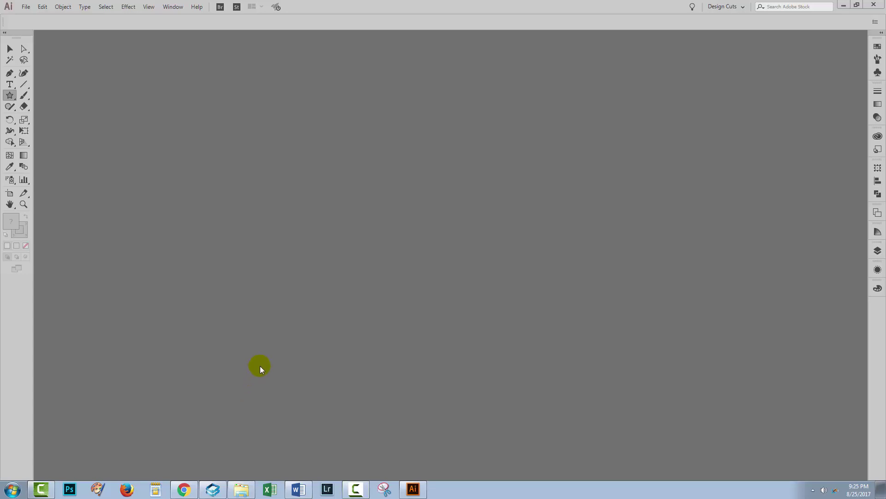
Create a new blank 1920 × 1080 px RGB document from the Web preset
left_click(27, 7)
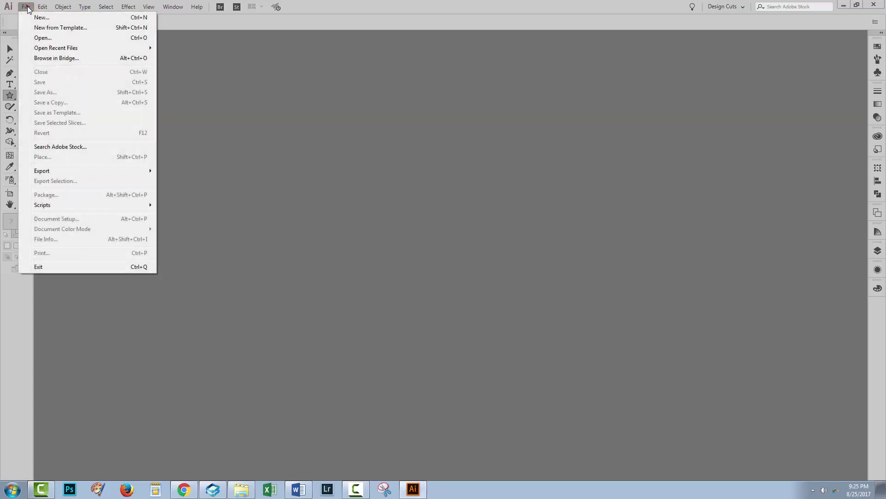
left_click(36, 17)
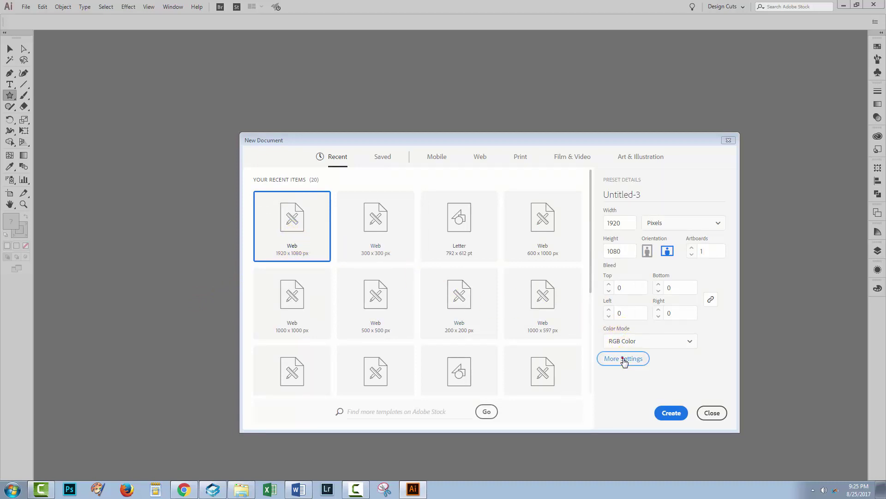
left_click(623, 360)
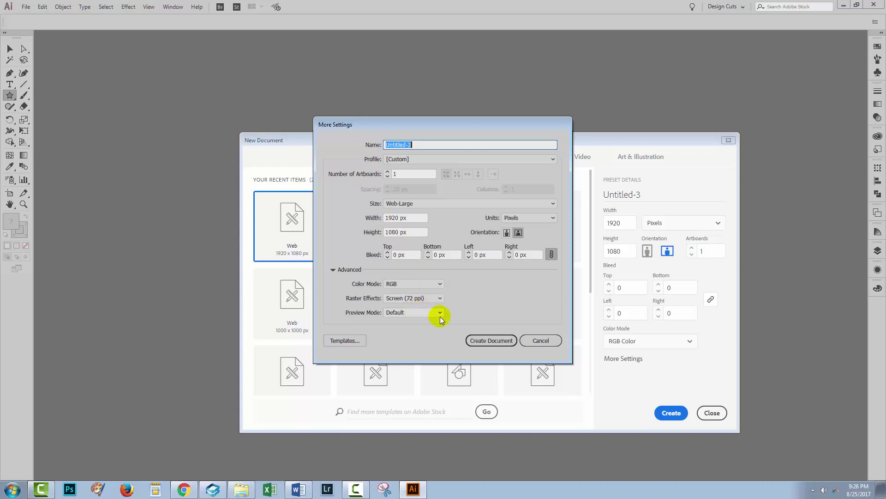
left_click(485, 342)
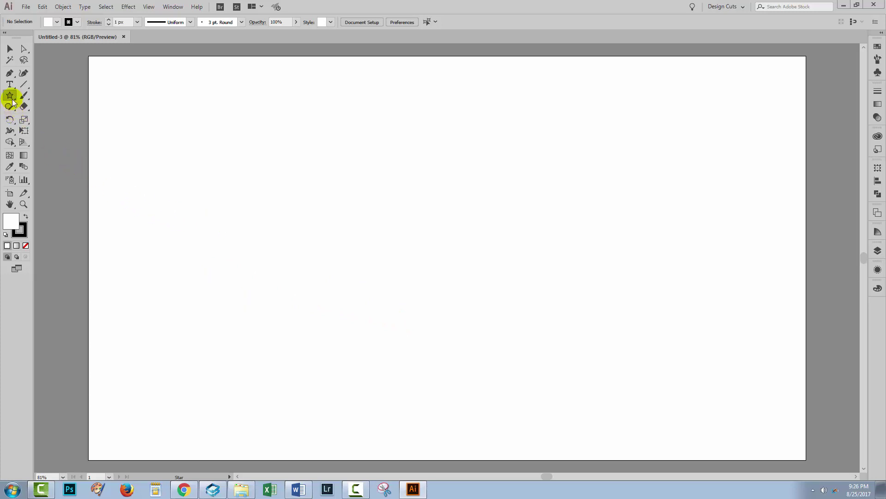
Draw a five-pointed star with the Star tool near the lower-left of the artboard
left_click_drag(9, 98, 45, 140)
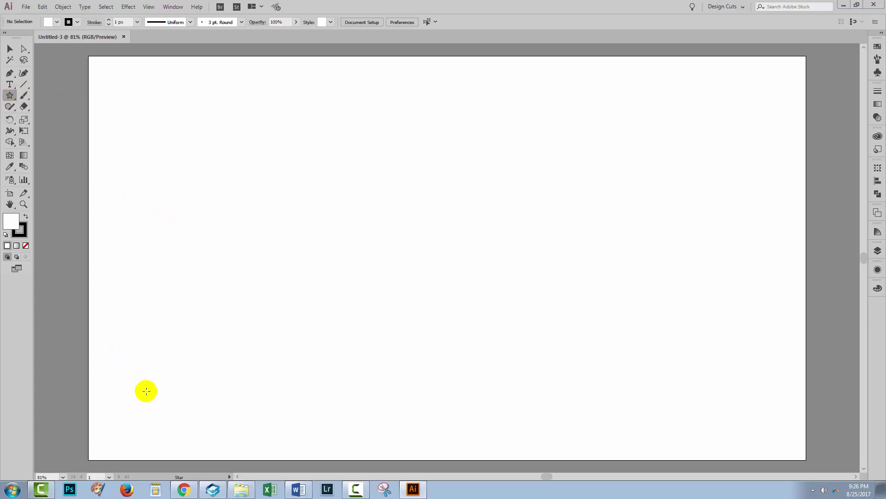
left_click(142, 407)
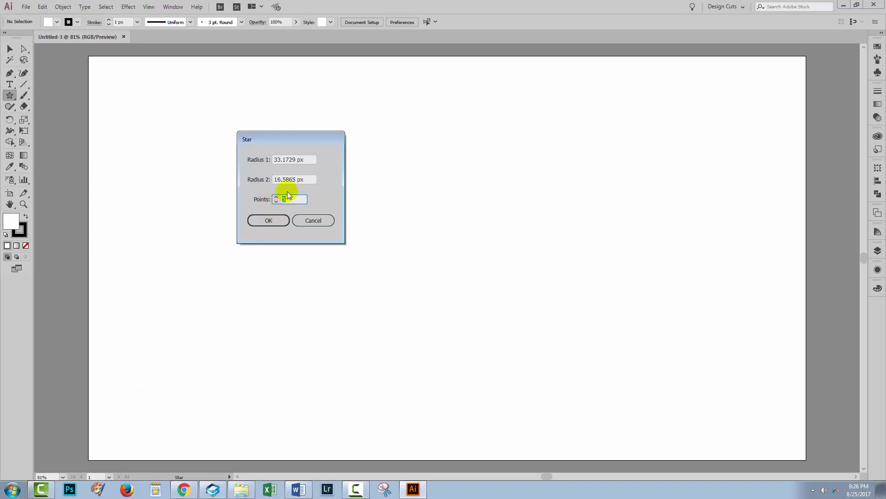
left_click(261, 222)
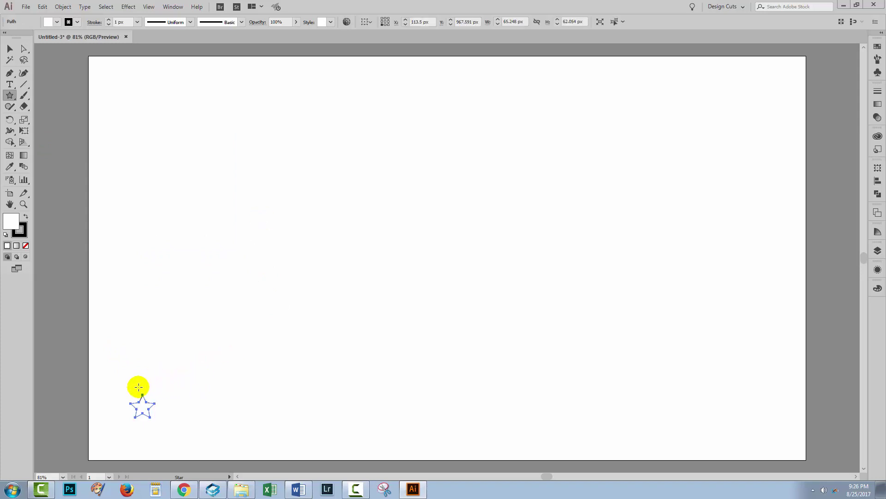
Shrink the star to about 34 × 32 px and move it further down-left
key("v")
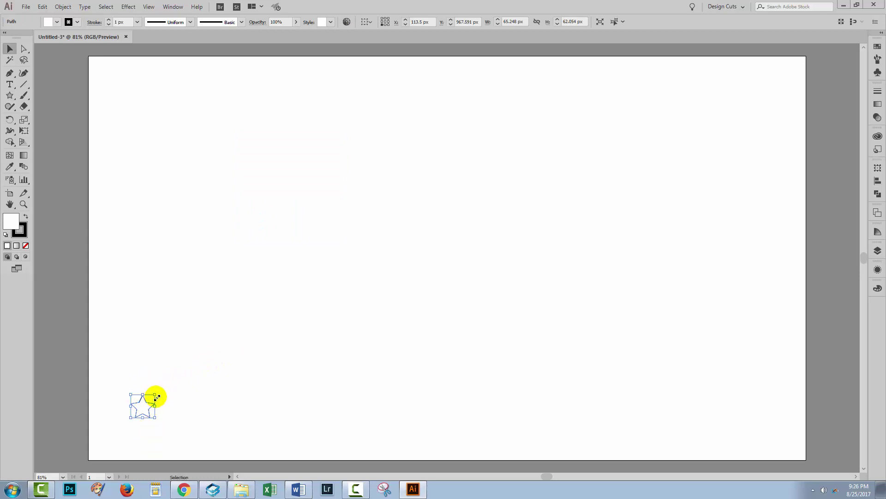
left_click_drag(155, 396, 144, 406)
left_click(163, 411)
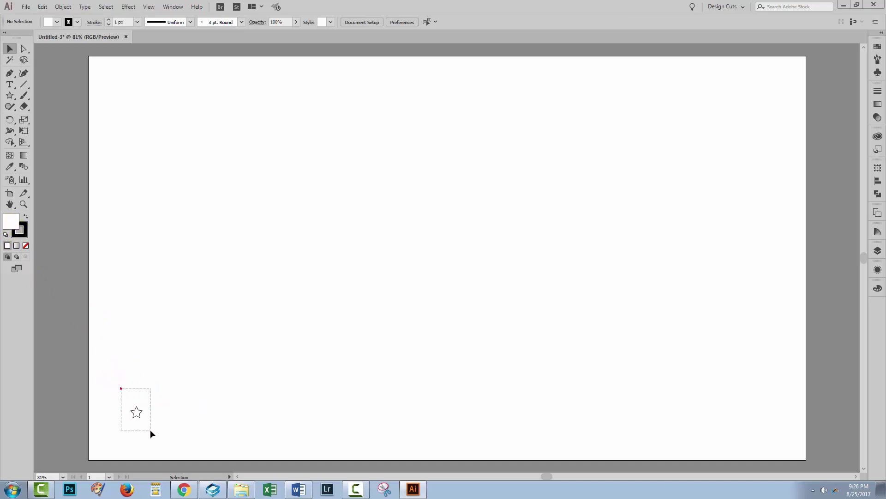
left_click_drag(150, 429, 138, 418)
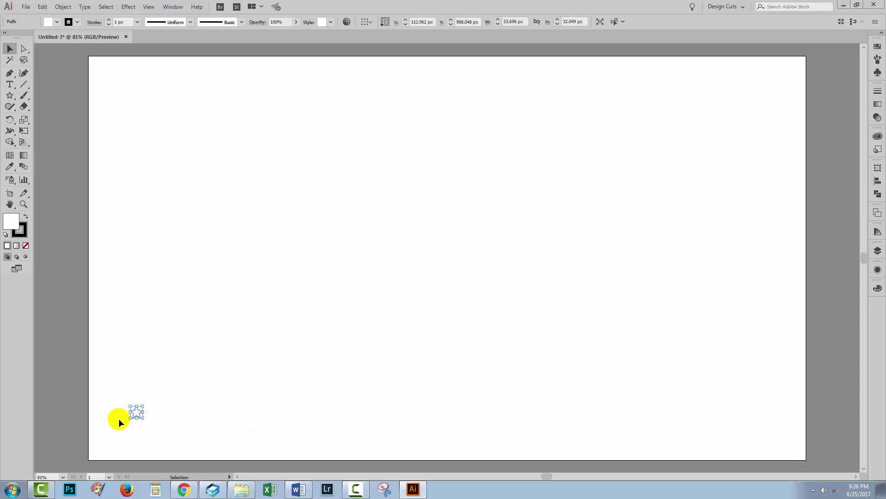
left_click_drag(136, 413, 126, 426)
Apply a Transform effect with 20 copies moved 70 px horizontally to form a star row
left_click(129, 8)
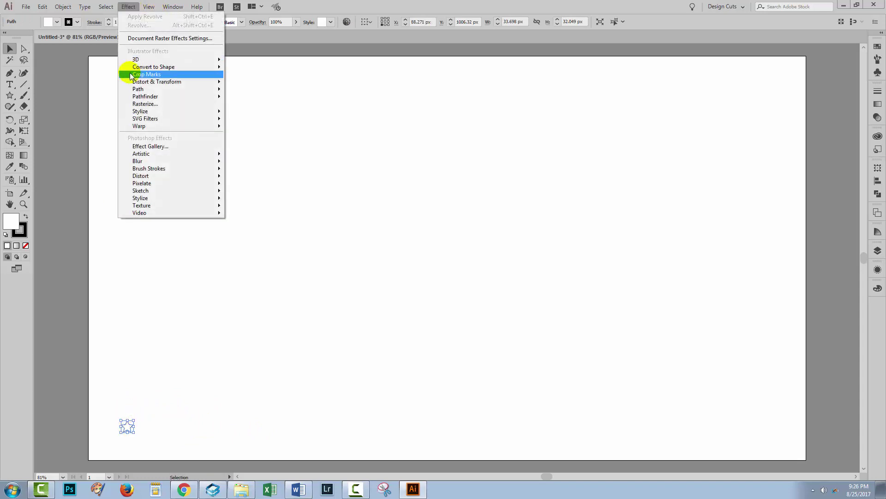
mouse_move(131, 81)
left_click(79, 115)
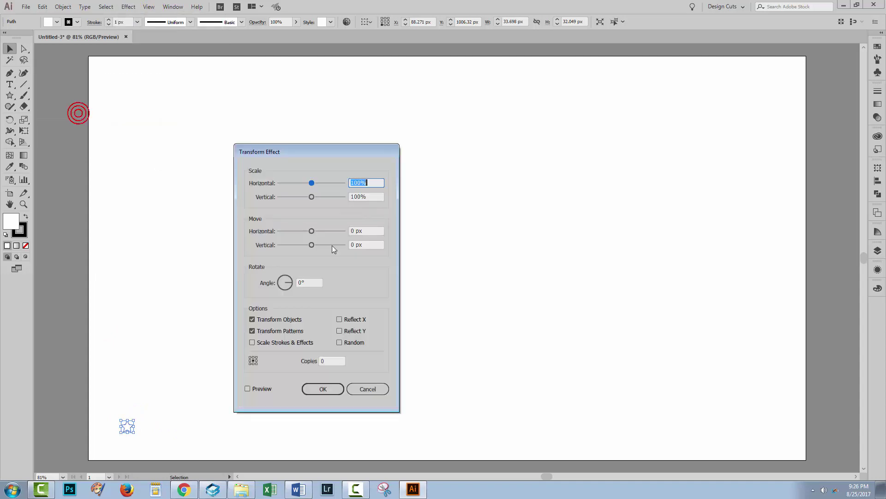
left_click(247, 389)
left_click(334, 361)
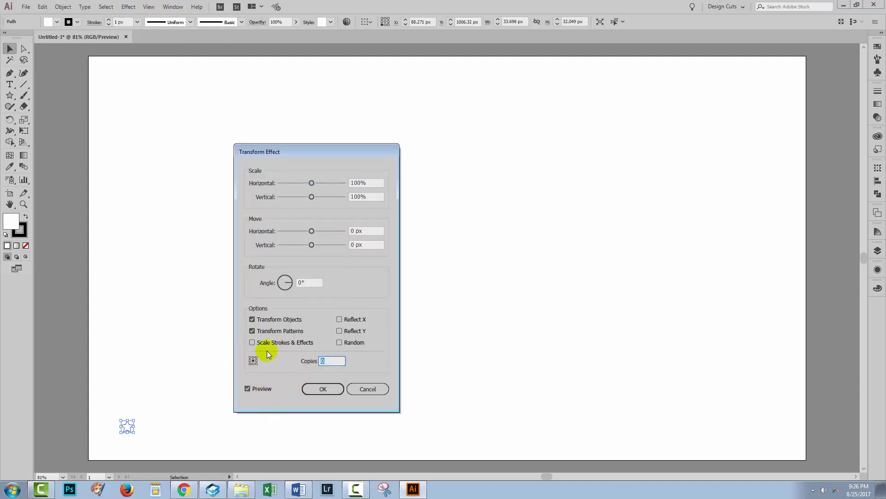
type("20")
left_click(362, 230)
key("shift+Up")
key("shift+Up")
key("shift+Up")
key("shift+Up")
key("shift+Up")
key("shift+Up")
key("shift+Up")
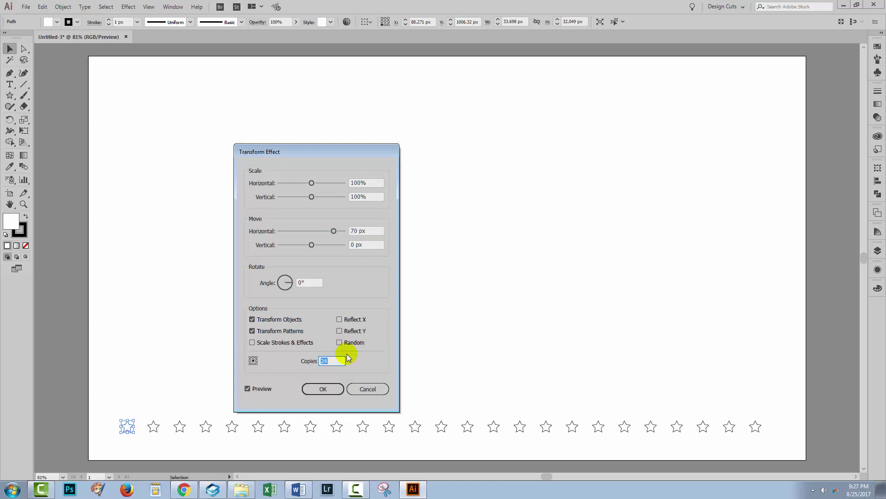
left_click(323, 389)
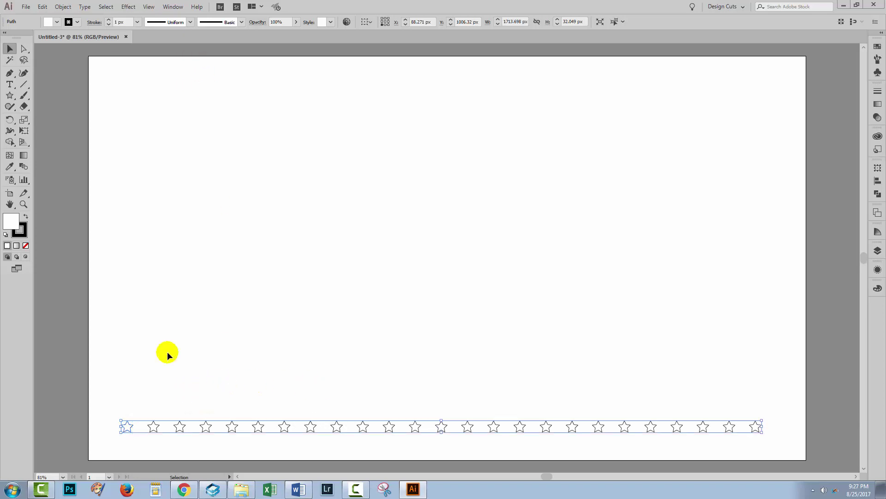
Add a second Transform effect with 11 copies moved -83 px vertically to stack the rows
left_click(130, 6)
mouse_move(155, 82)
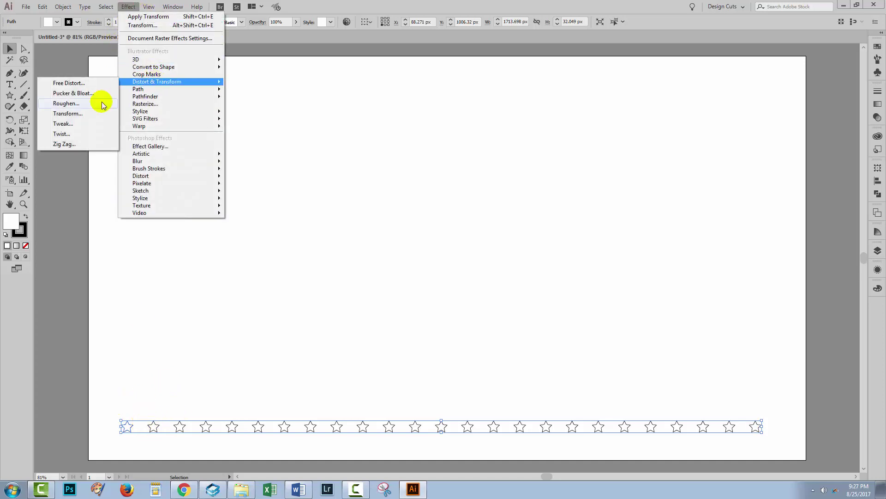
left_click(67, 114)
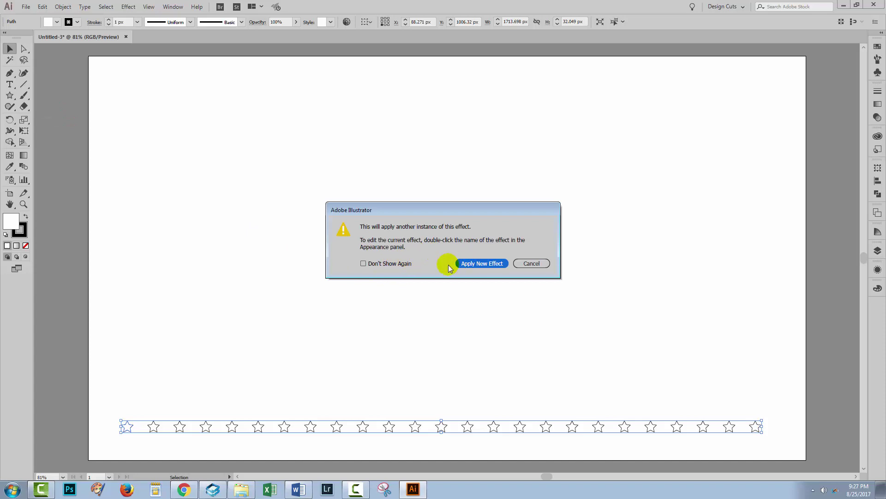
left_click(482, 263)
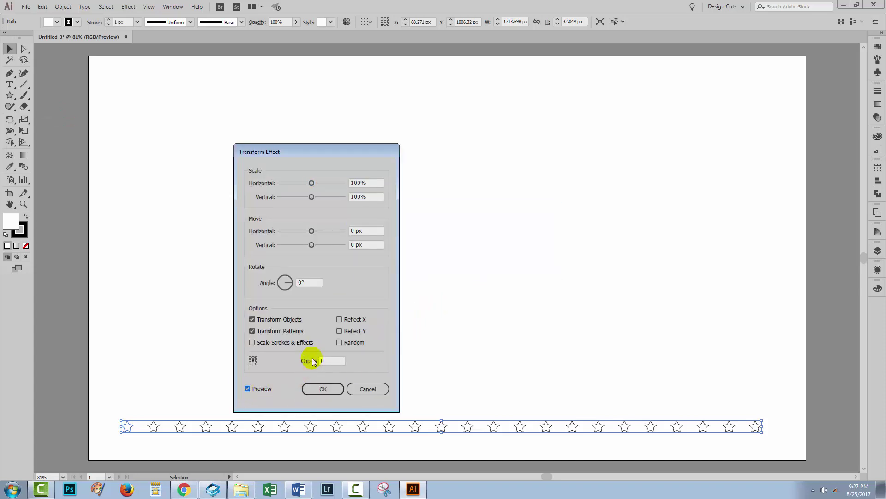
double_click(328, 361)
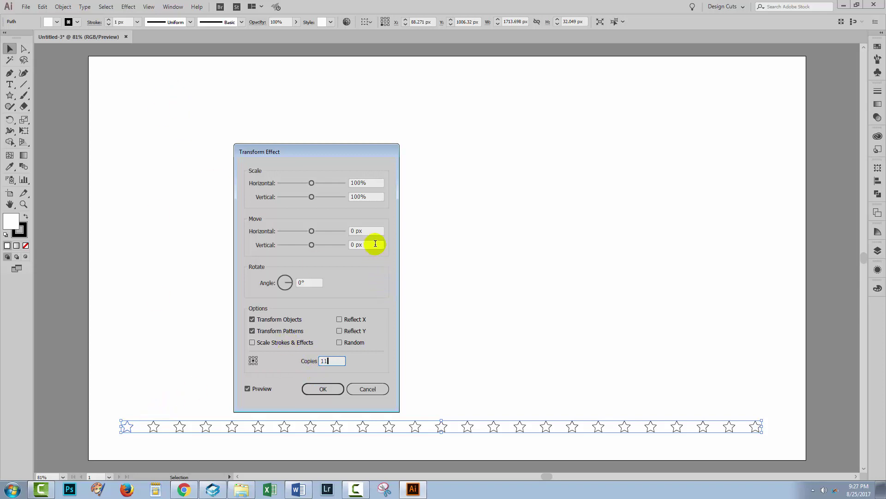
left_click(364, 246)
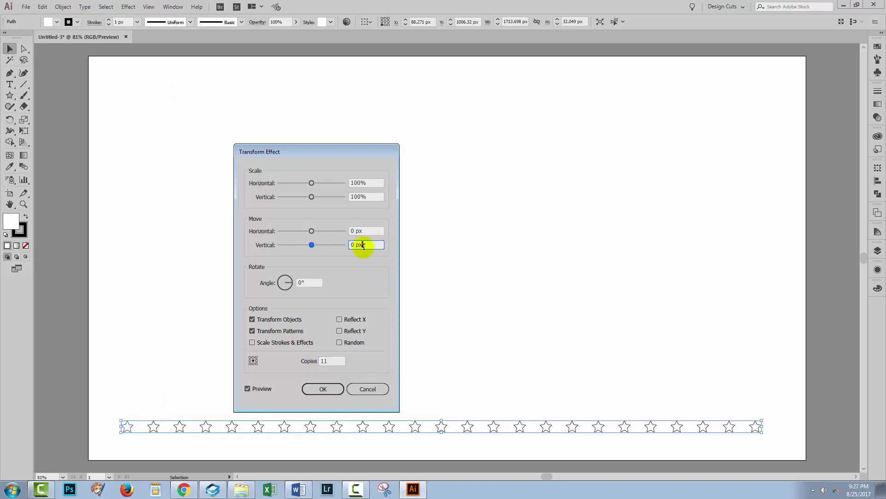
key("shift+Down")
key("shift+Down")
key("shift+Down")
key("shift+Down")
key("shift+Down")
key("shift+Down")
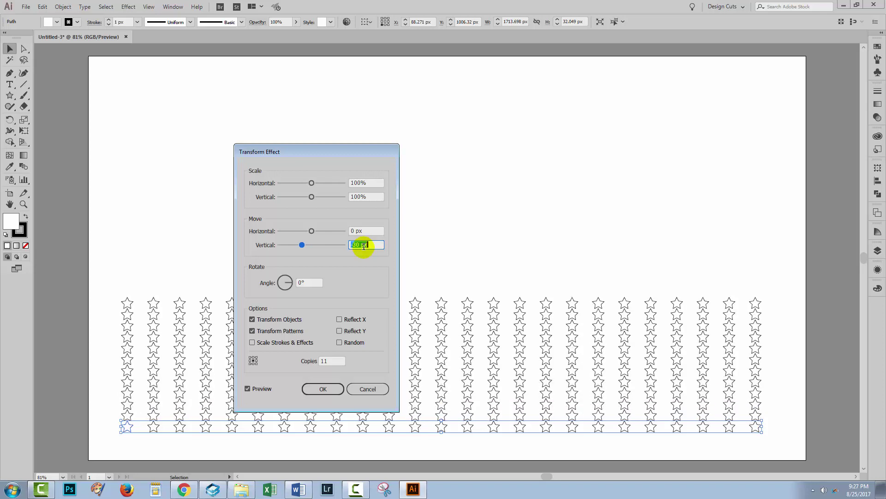
key("shift+Down")
key("shift+Down")
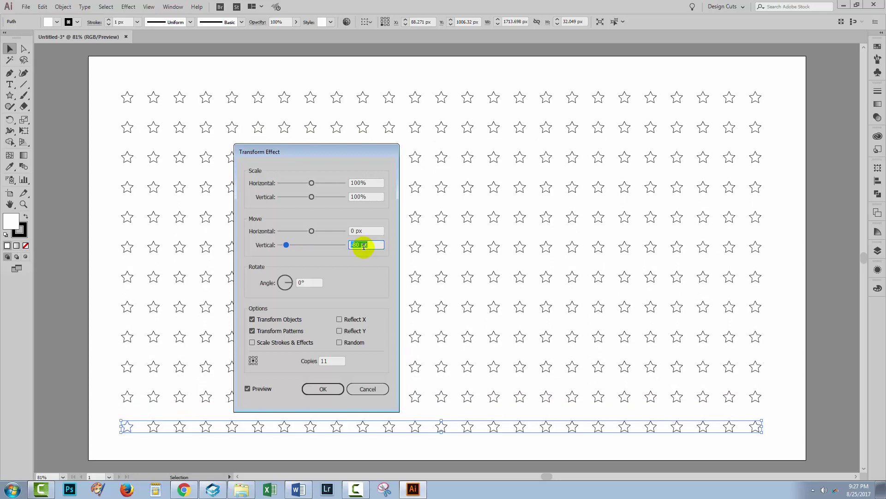
key("Down")
key("Down")
key("Down")
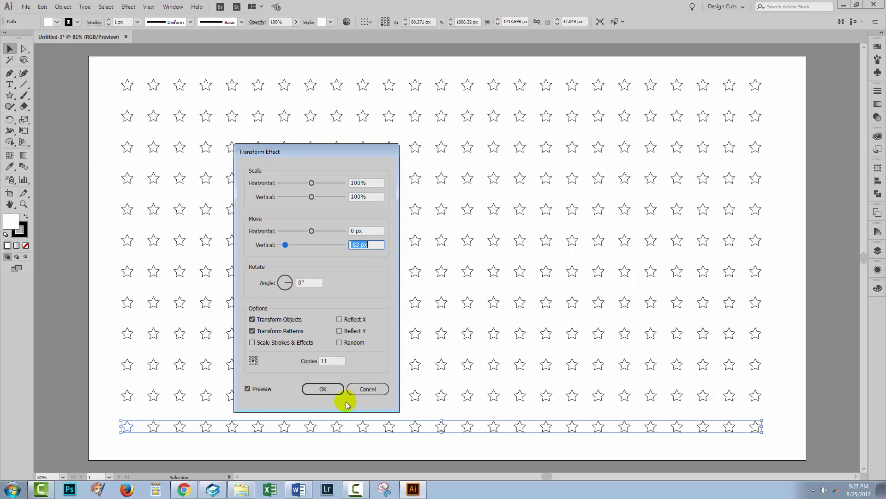
left_click(322, 389)
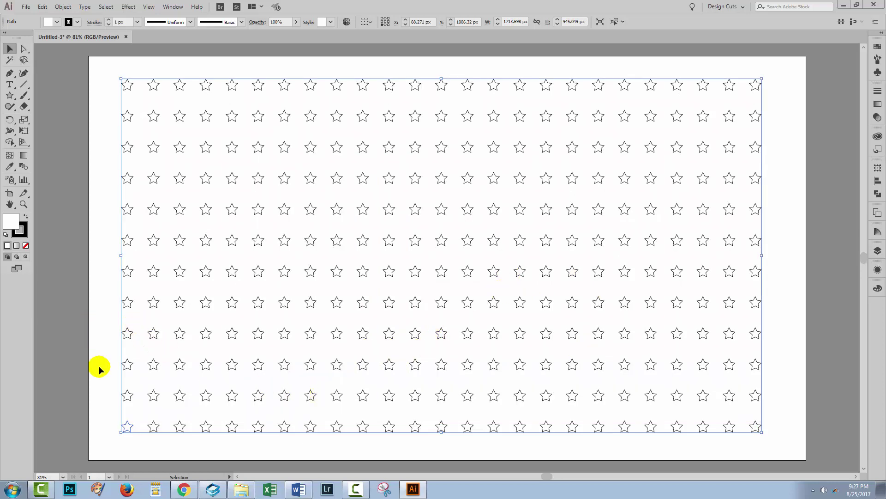
Select the star pattern and expand its Transform effects into real star shapes
left_click(124, 437)
left_click(126, 430)
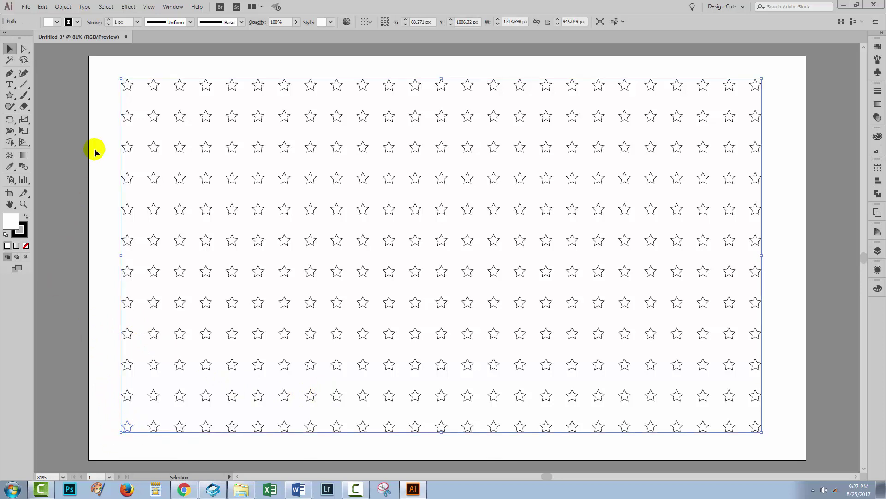
left_click_drag(97, 107, 480, 427)
left_click(64, 7)
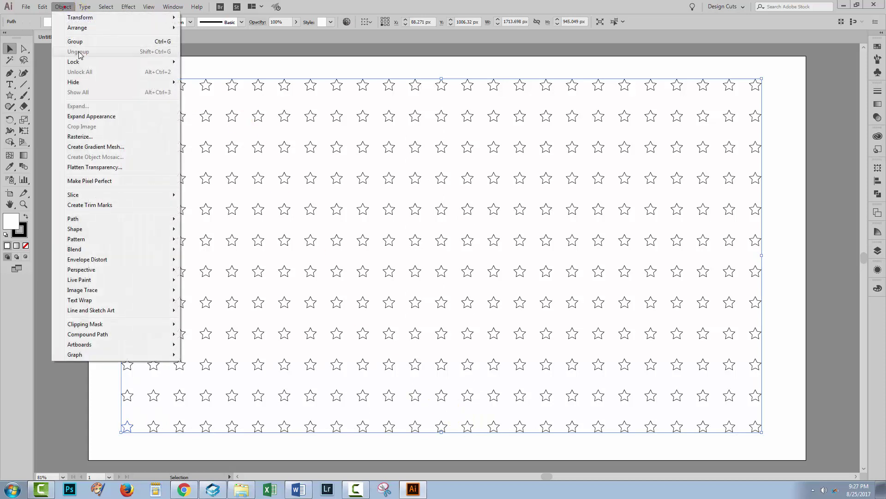
left_click(90, 116)
Ungroup the expanded stars repeatedly until no nested groups remain
left_click(64, 7)
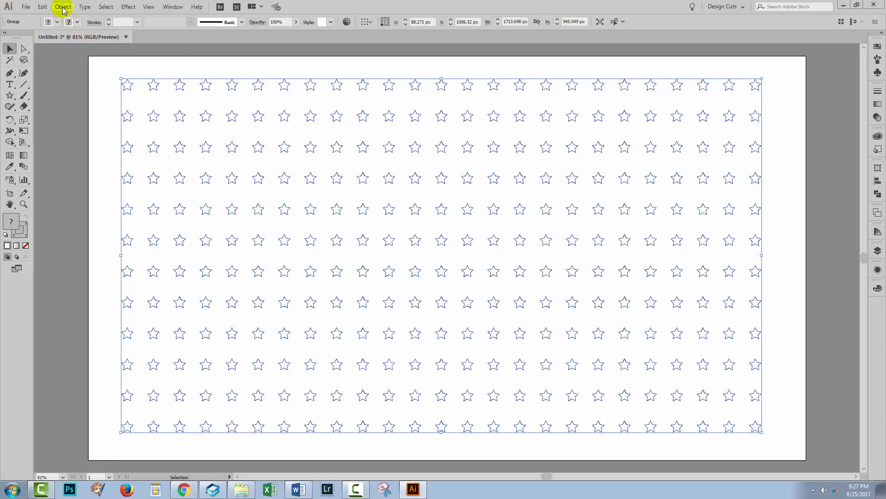
left_click(74, 52)
left_click(64, 7)
left_click(76, 52)
left_click(64, 6)
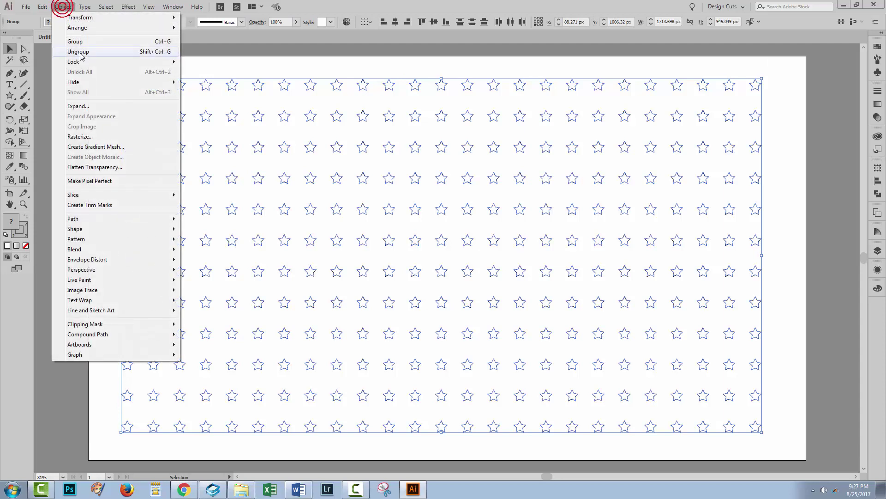
left_click(78, 52)
left_click(63, 7)
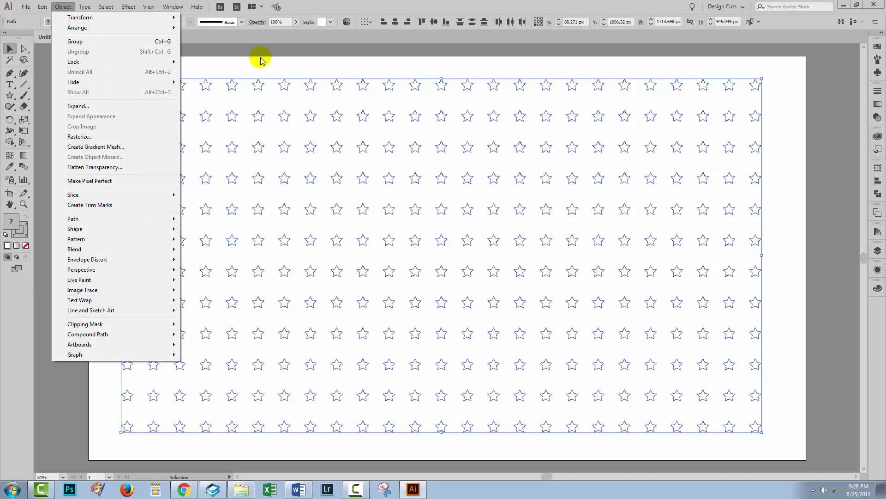
Select all the individual stars and set their fill to None, leaving outlines
left_click(231, 71)
left_click_drag(108, 71, 786, 416)
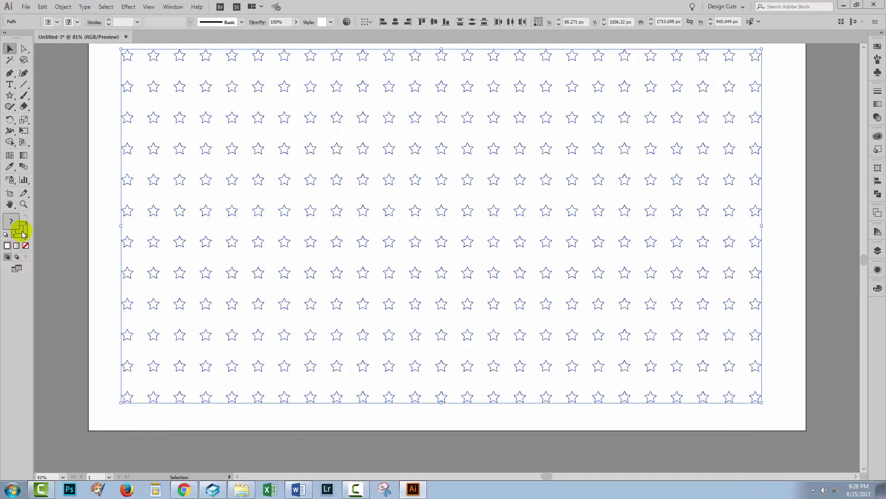
left_click(26, 245)
left_click(26, 248)
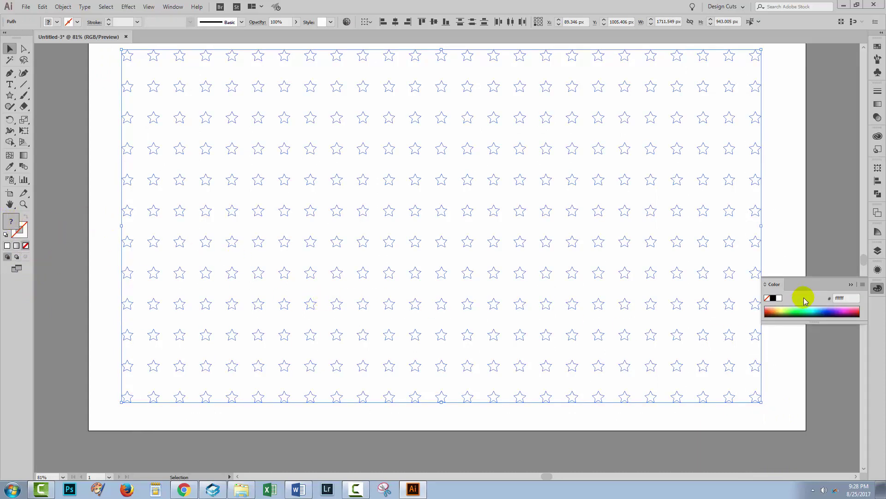
Group all the stars into one object and select the grouped grid
left_click(63, 7)
left_click(75, 41)
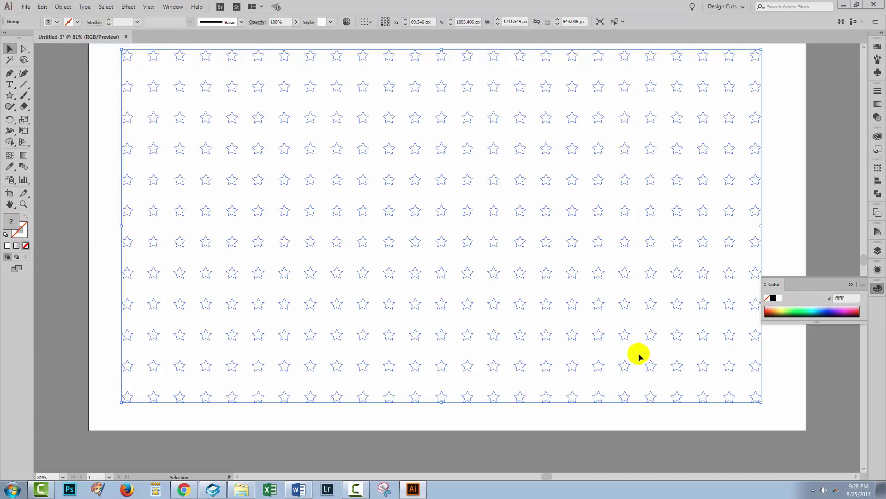
left_click_drag(95, 252, 196, 346)
left_click(267, 335)
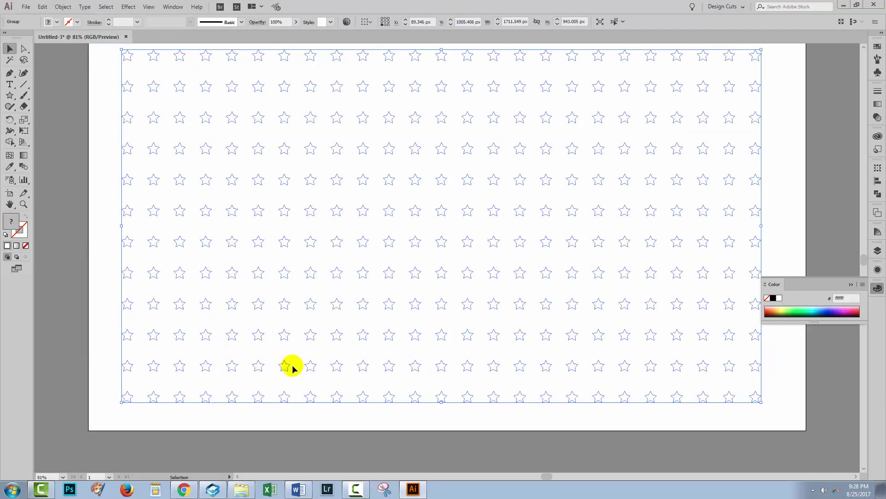
scroll(293, 358, "up", 1)
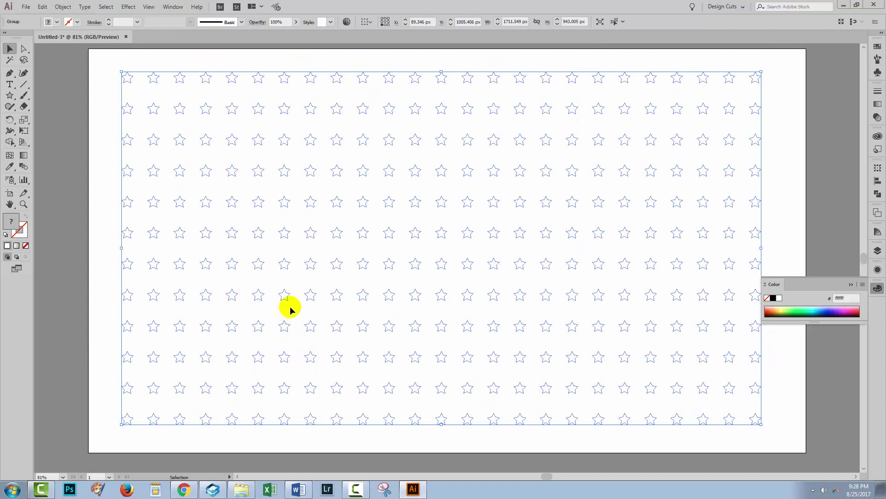
Save the star group as a new symbol named 'stars', then clear the selection
left_click(877, 73)
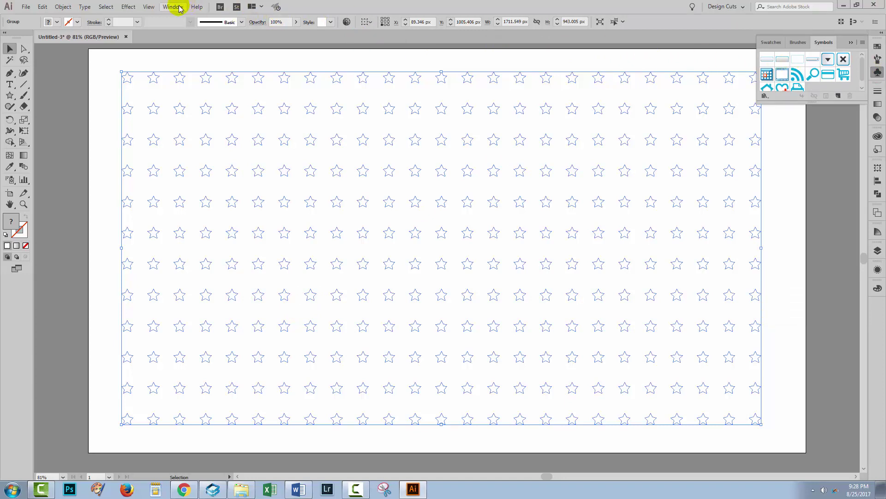
left_click(838, 97)
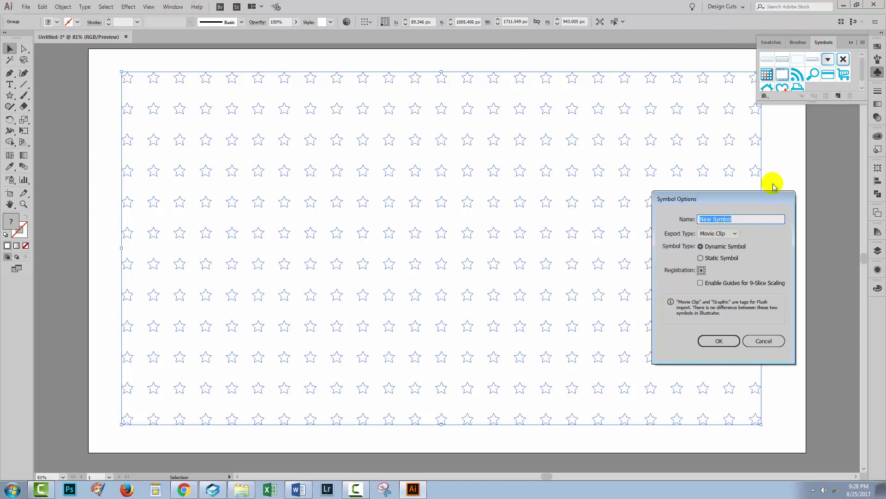
type("stars")
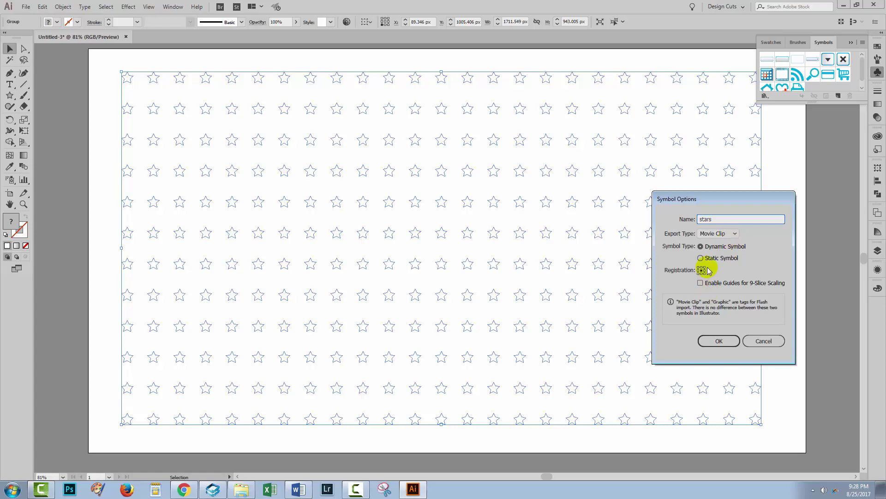
left_click(718, 341)
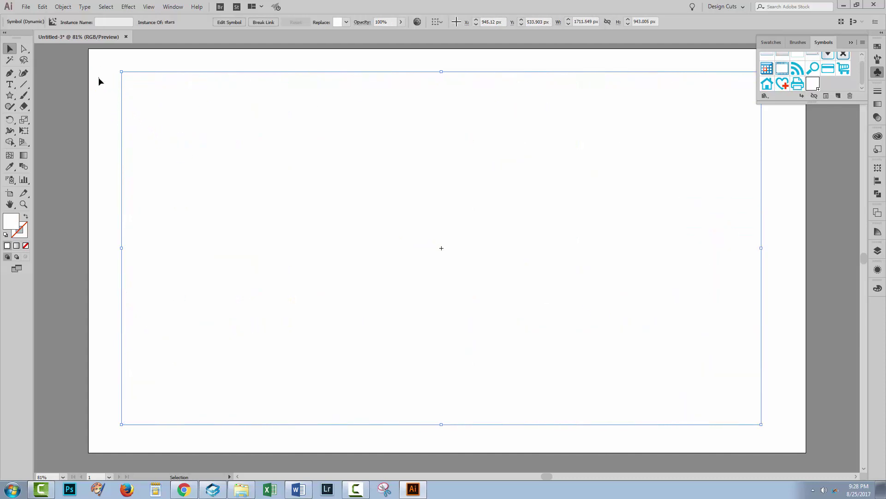
left_click_drag(105, 71, 245, 188)
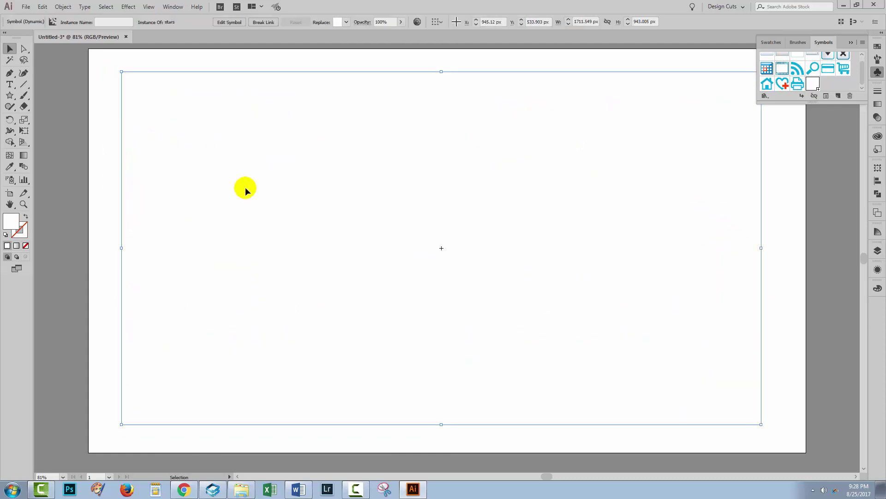
left_click(245, 187)
left_click(362, 191)
Choose the dark blue #2E3192 swatch as fill and bring up its Color Picker
left_click(301, 234)
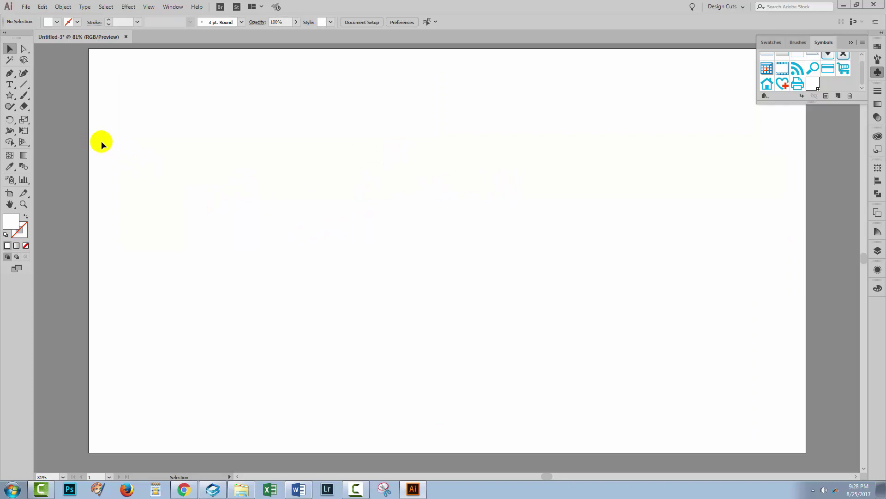
left_click(877, 47)
left_click_drag(814, 102, 814, 184)
left_click(818, 113)
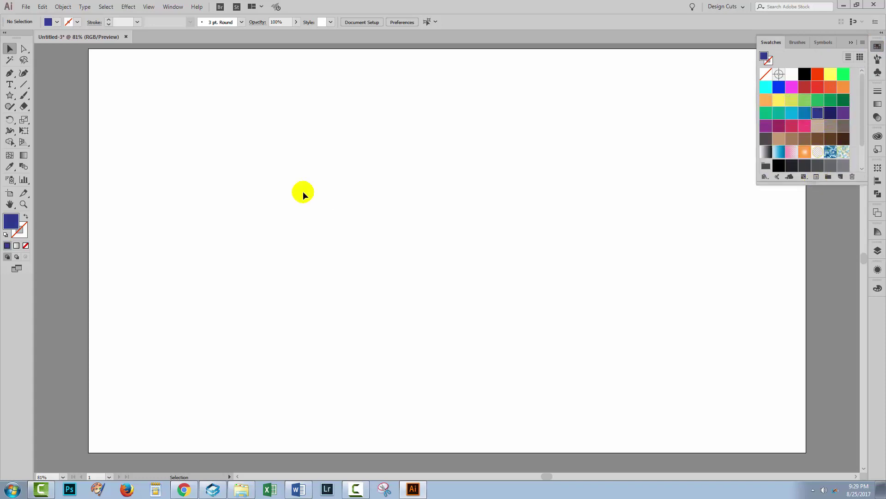
double_click(10, 220)
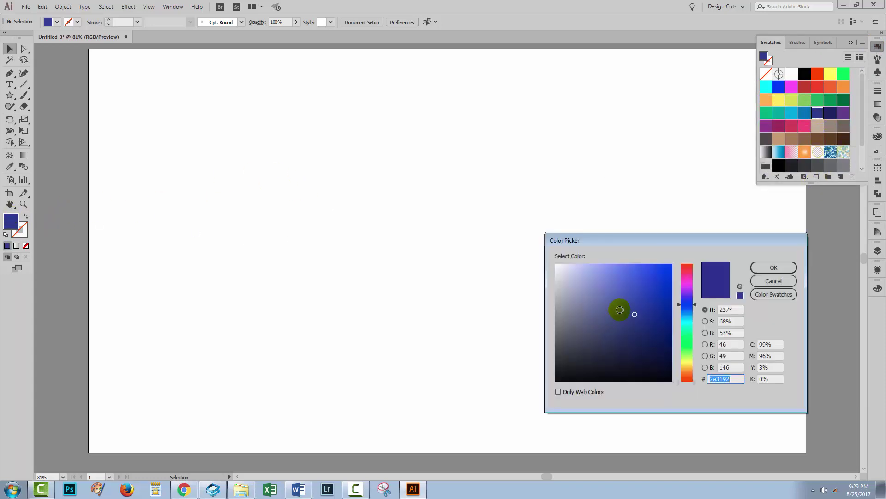
Choose a darker navy fill and draw a large circle near the page centre
left_click(645, 329)
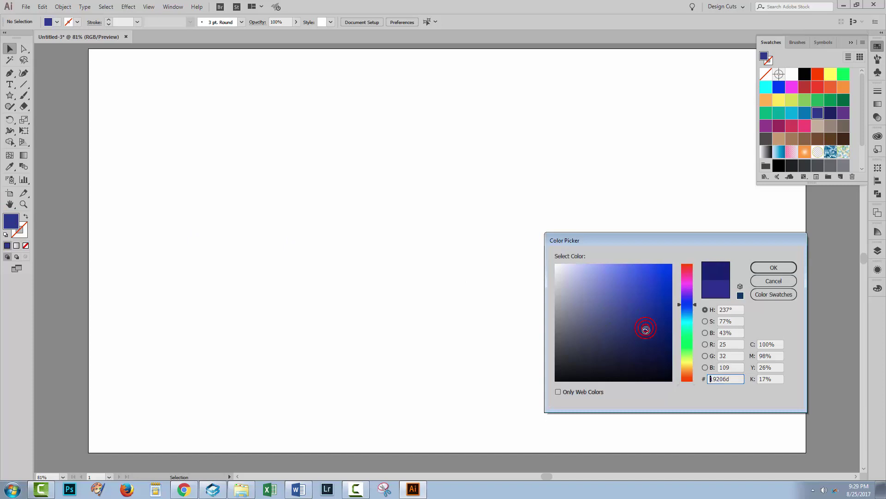
left_click(769, 267)
left_click_drag(9, 99, 29, 115)
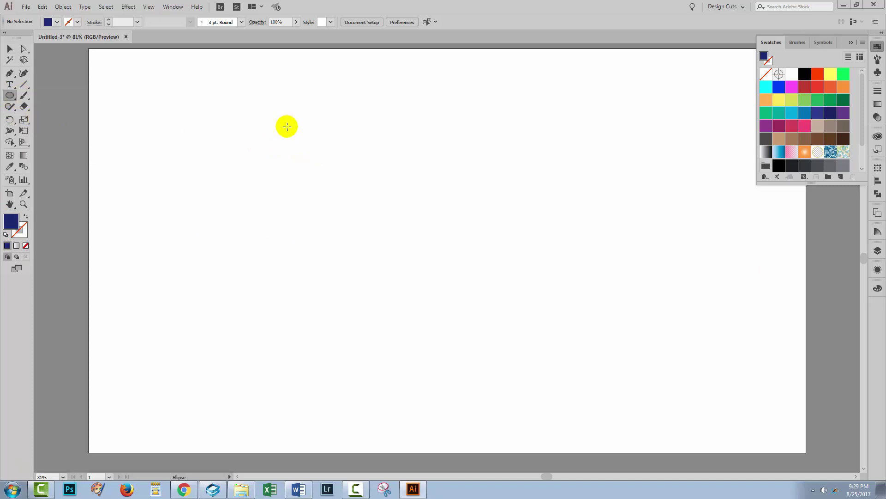
left_click_drag(290, 127, 462, 396)
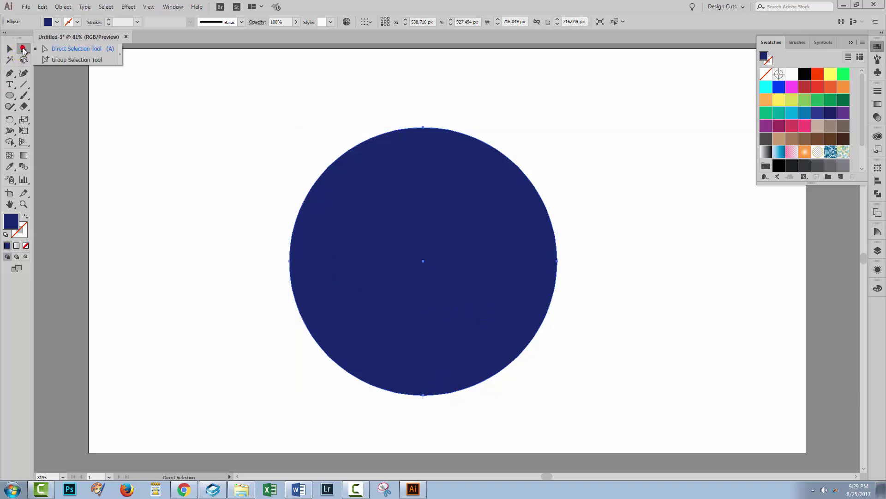
Delete the circle's right anchor to leave a half circle and shift it slightly left
left_click_drag(521, 109, 624, 386)
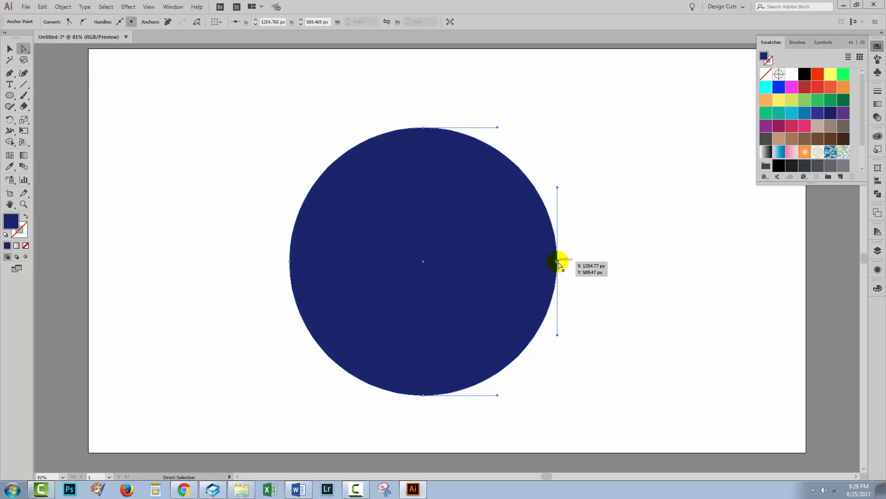
key("Delete")
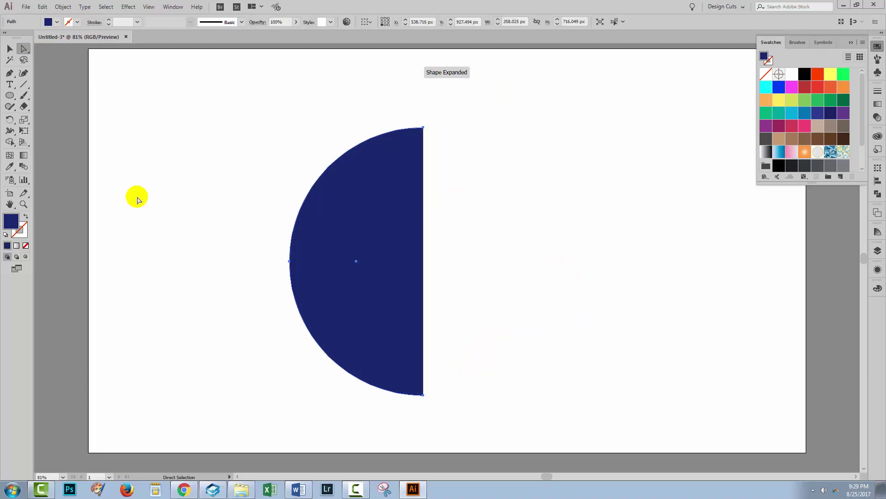
left_click(9, 49)
left_click(206, 235)
left_click_drag(327, 298, 303, 298)
Apply a 3D Revolve effect with preview, offset from the Right Edge
left_click(128, 7)
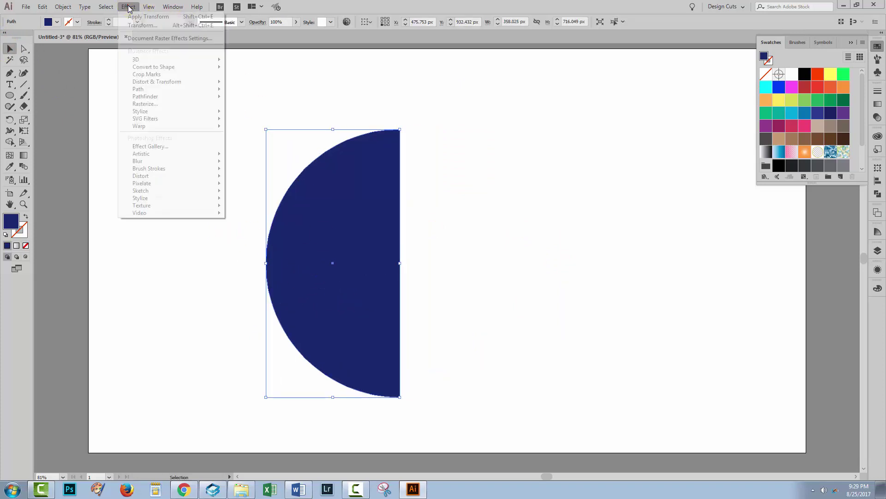
mouse_move(134, 60)
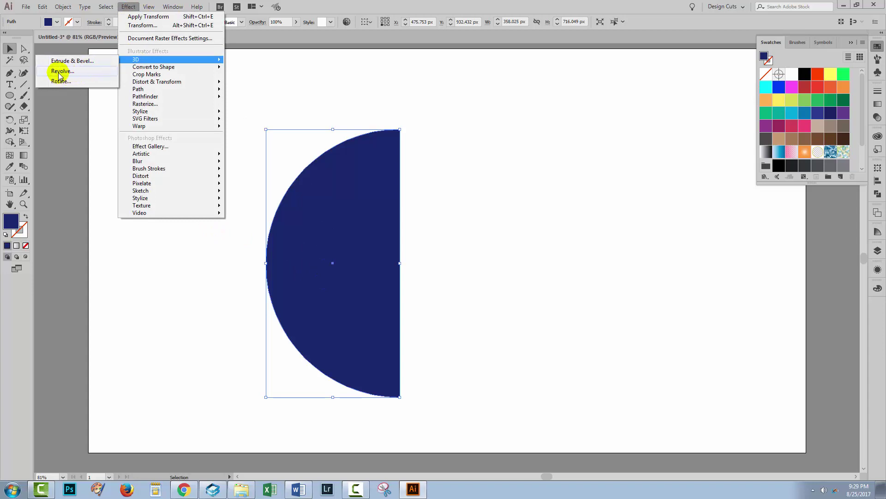
left_click(60, 75)
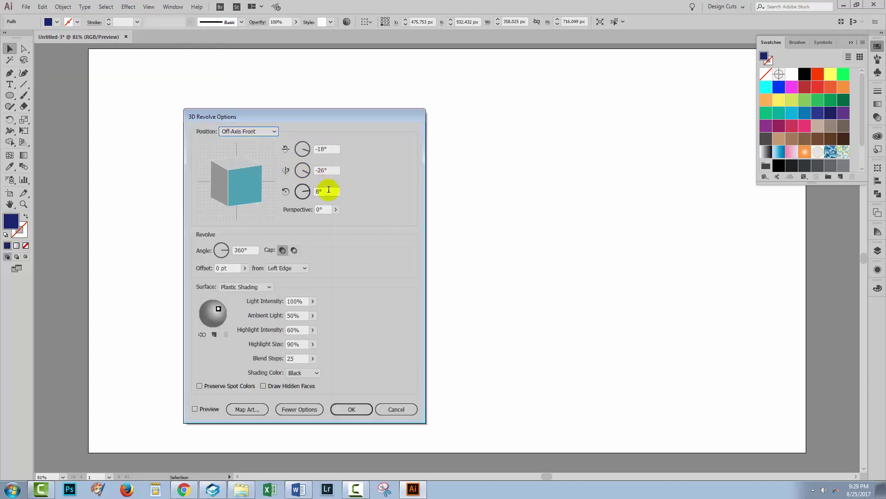
left_click_drag(233, 112, 630, 94)
left_click(586, 388)
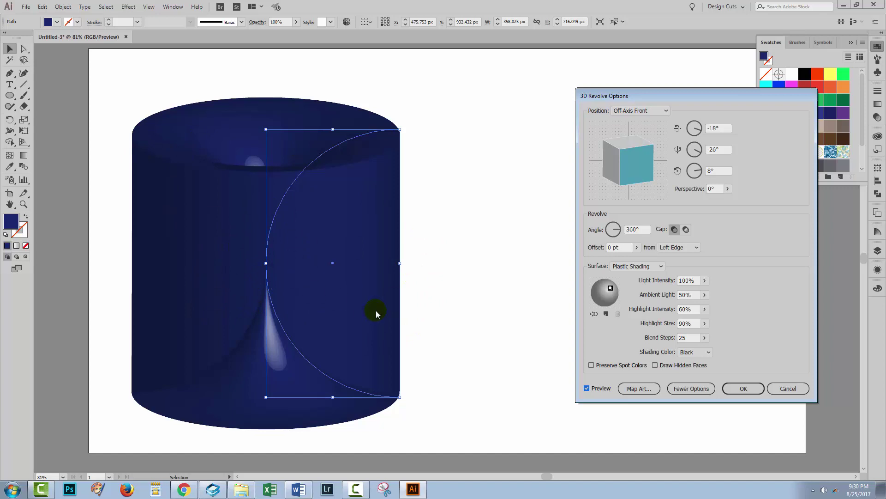
left_click(675, 247)
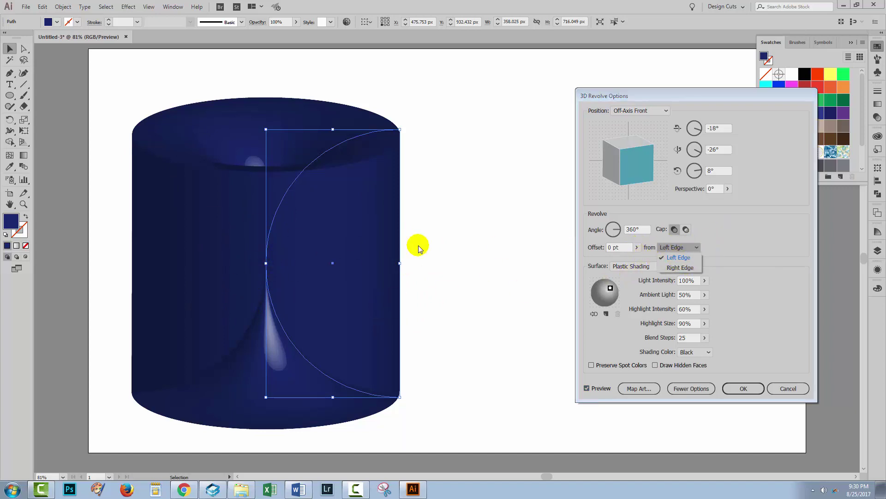
left_click(680, 268)
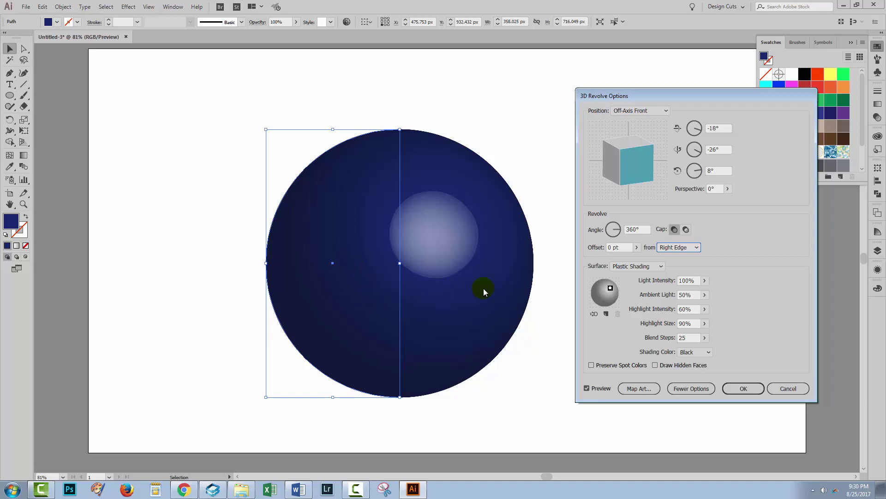
Set the revolve surface to Diffuse Shading and move the light source up-left
left_click(634, 266)
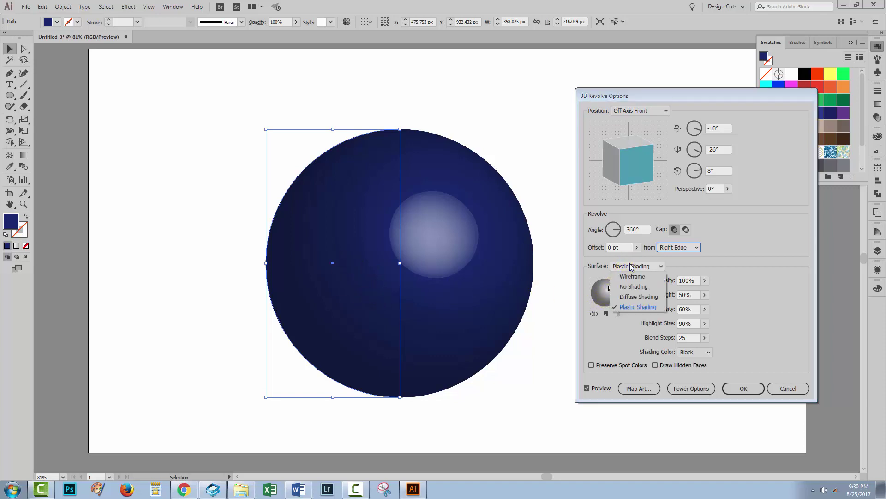
left_click(641, 297)
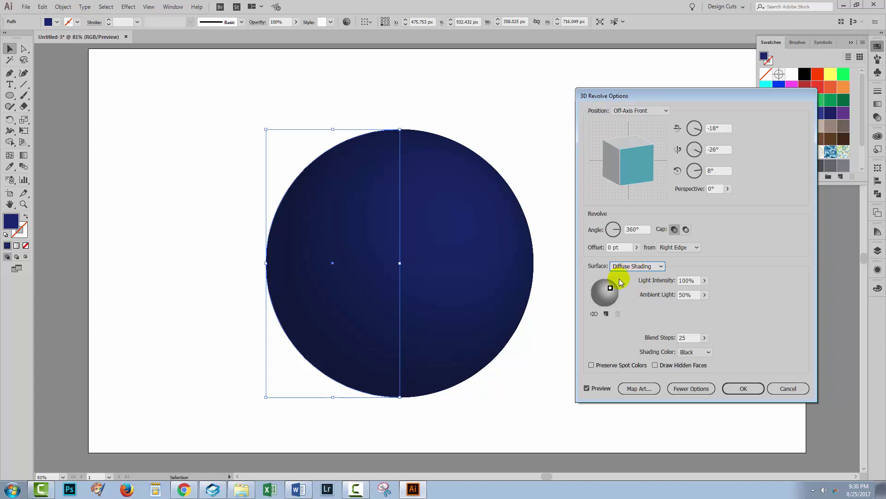
left_click_drag(610, 290, 605, 290)
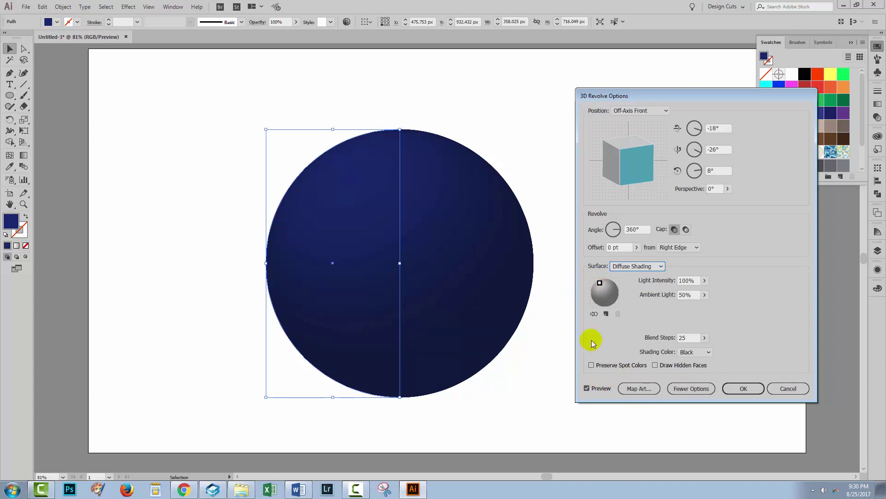
left_click(686, 390)
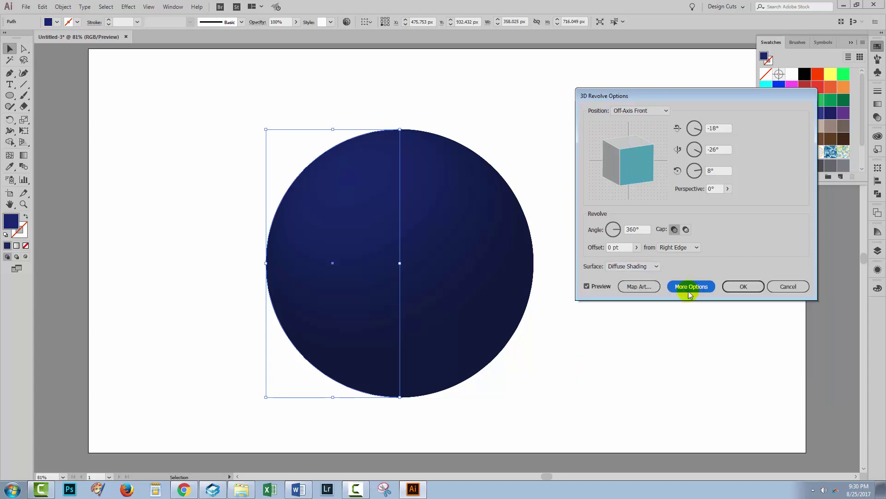
left_click(685, 287)
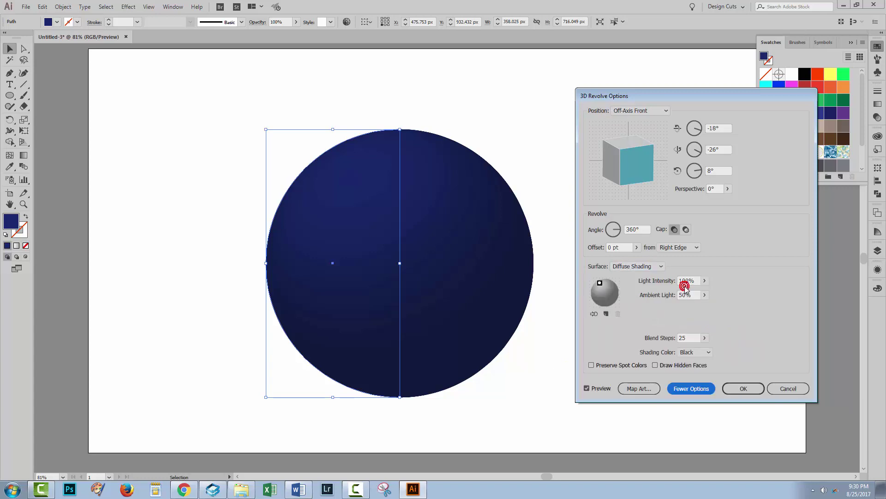
In Map Art, choose the 'stars' symbol to map onto the sphere
left_click(638, 389)
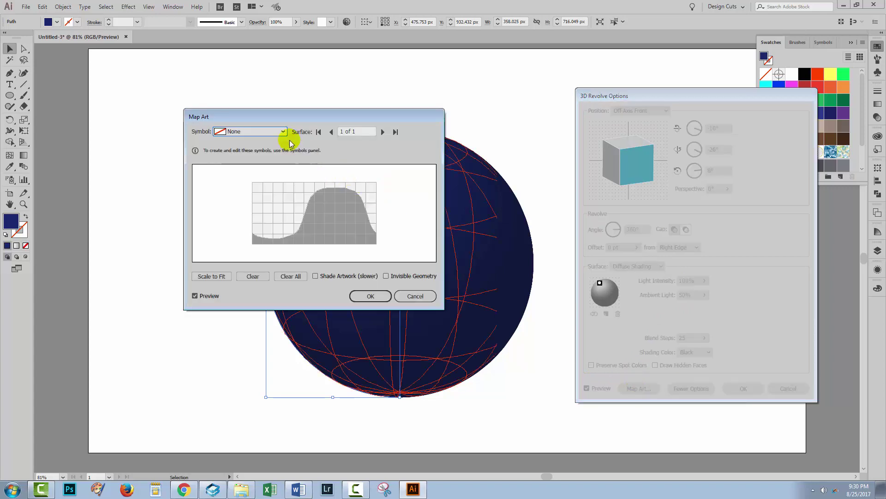
left_click_drag(257, 110, 602, 209)
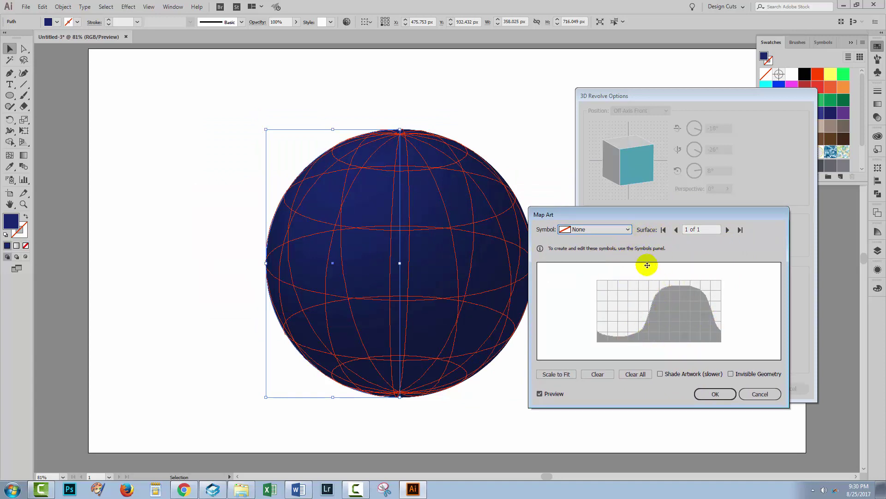
left_click(629, 230)
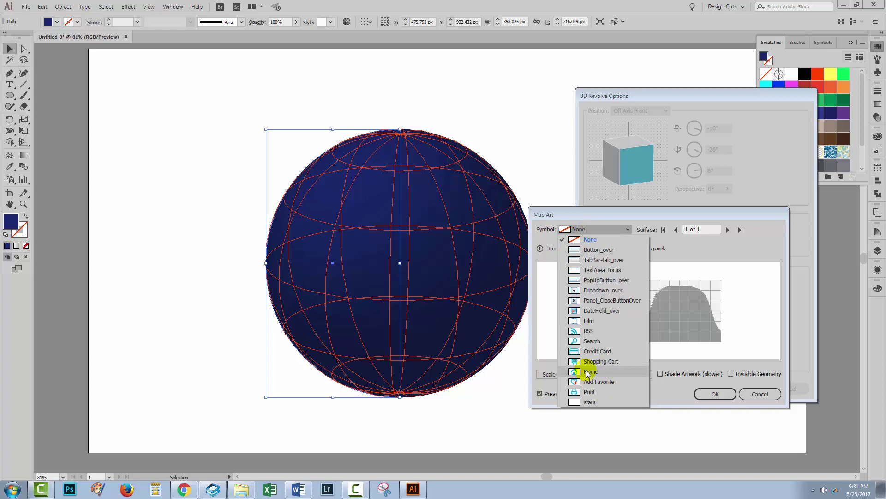
left_click(589, 402)
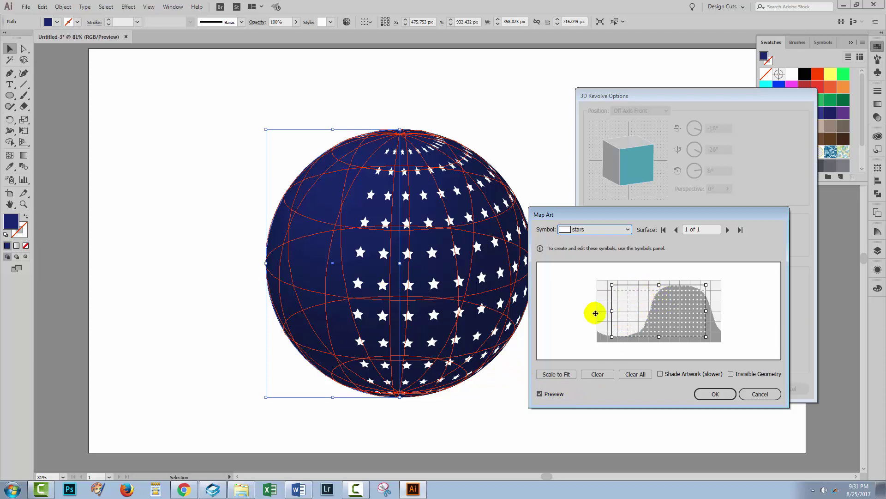
Scale the star art to fit the whole surface and confirm the mapping
left_click(555, 377)
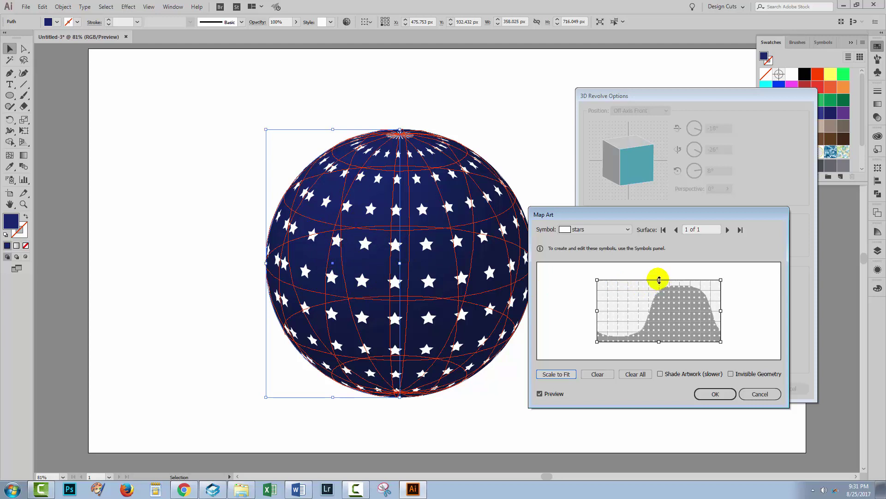
mouse_move(659, 280)
left_mouse_down()
mouse_move(659, 265)
mouse_move(659, 278)
left_mouse_up()
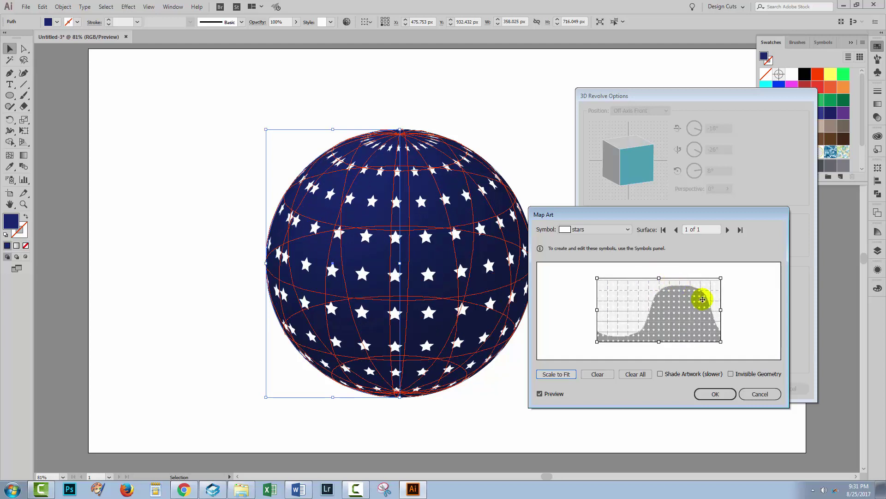
mouse_move(722, 311)
left_mouse_down()
mouse_move(745, 310)
mouse_move(721, 309)
left_mouse_up()
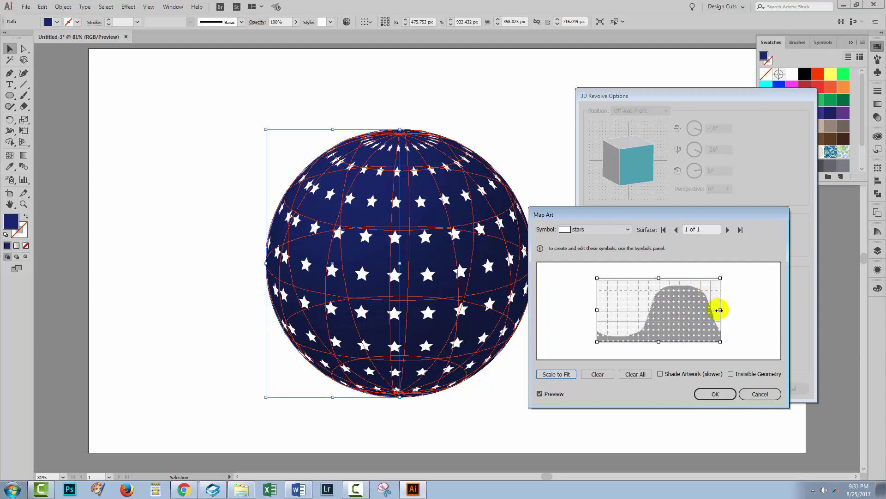
left_click(556, 373)
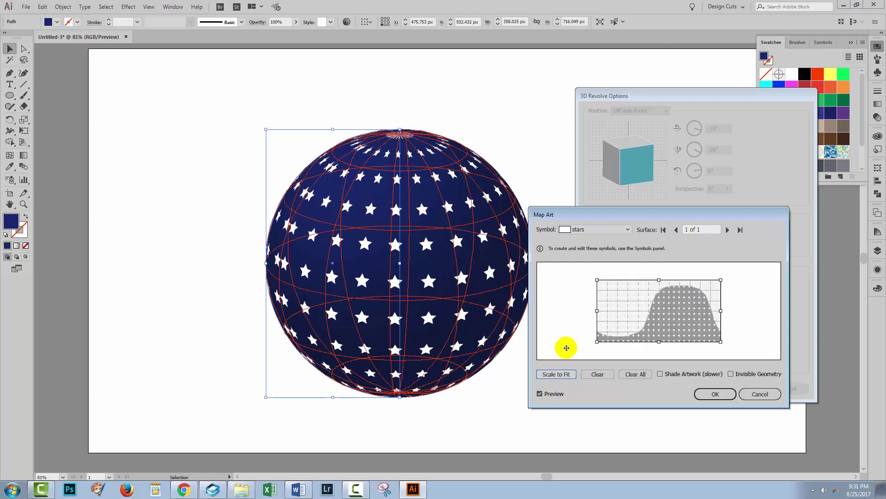
left_click(709, 395)
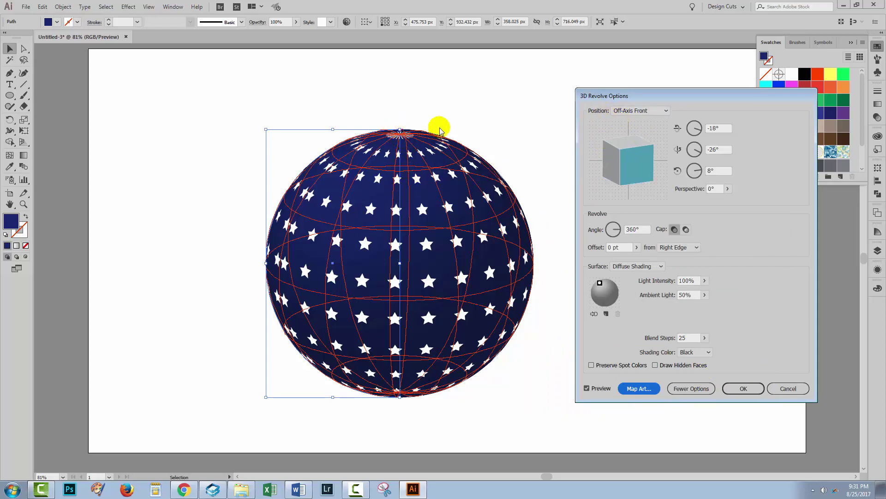
Try the Isometric Left and Off-Axis Back presets, then rotate the sphere to -151°, 18°, -156°
left_click(652, 112)
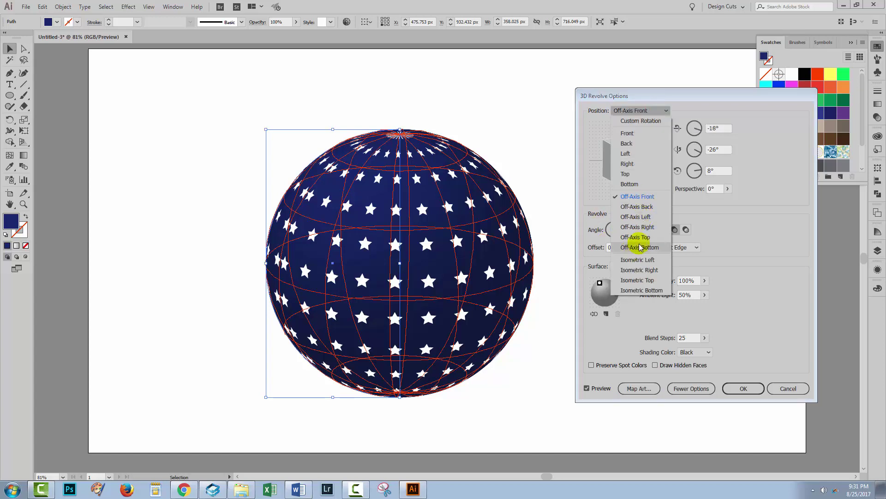
left_click(638, 260)
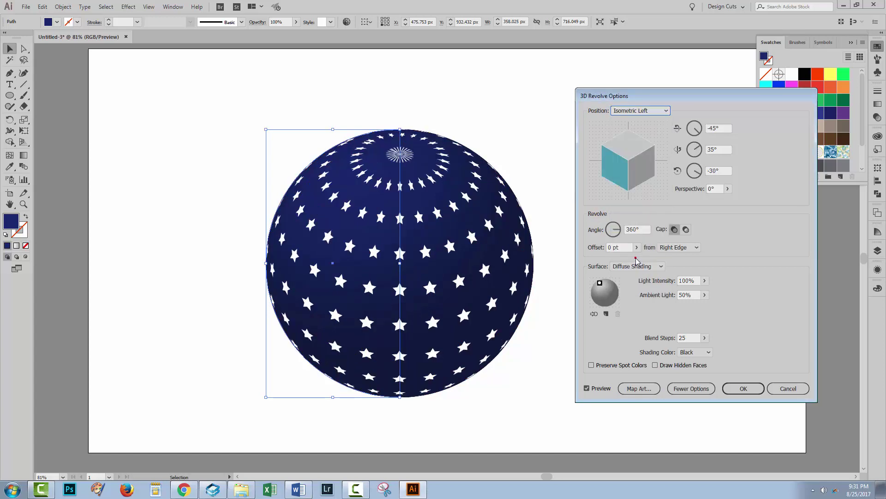
left_click(644, 112)
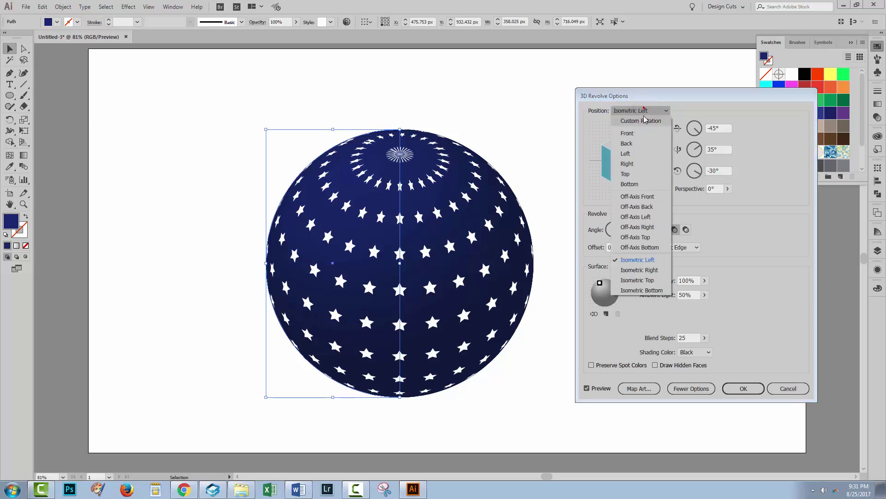
left_click(636, 207)
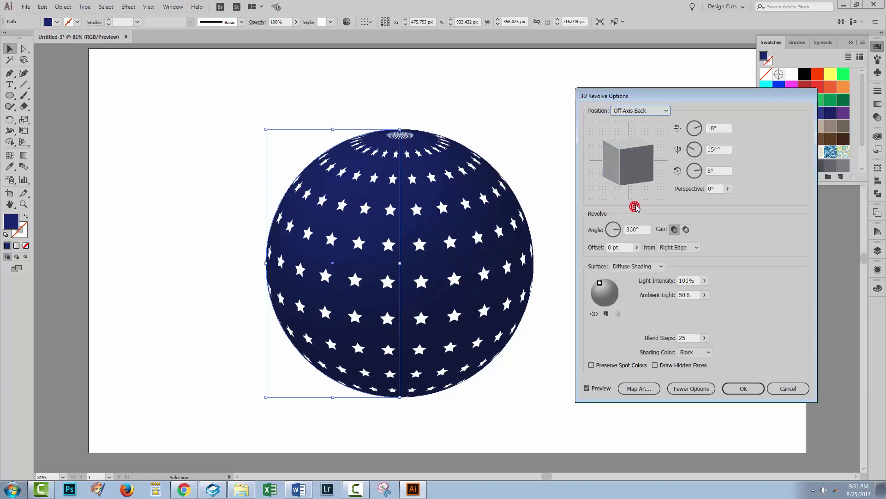
mouse_move(618, 156)
left_mouse_down()
mouse_move(629, 149)
mouse_move(602, 153)
mouse_move(616, 161)
left_mouse_up()
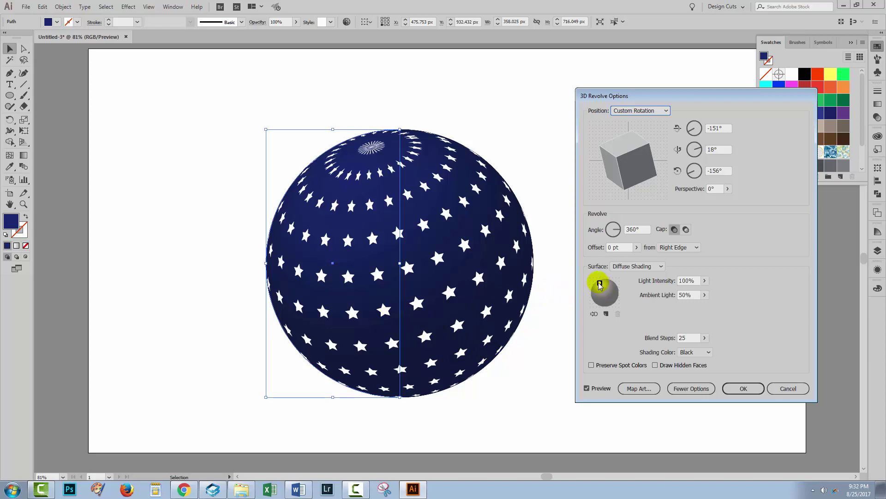
Add a second light at the sphere's upper left and apply the 3D Revolve settings
left_click_drag(599, 284, 602, 287)
left_click(606, 314)
left_click_drag(606, 294, 599, 283)
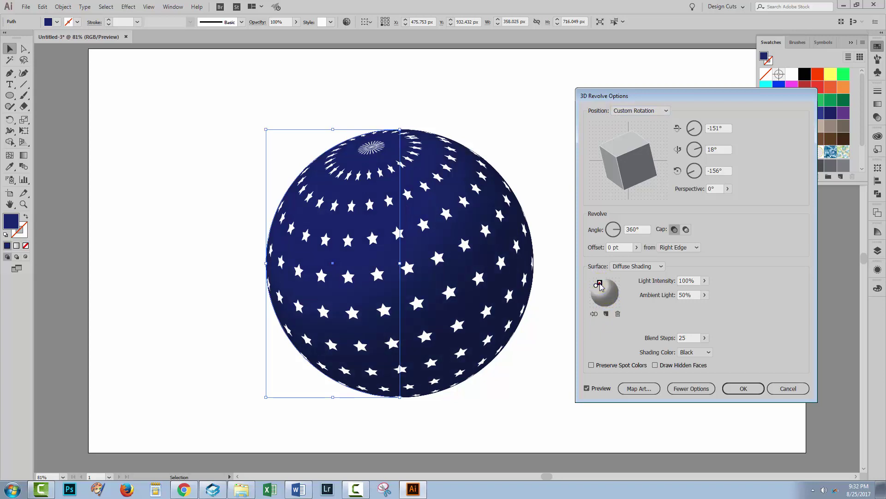
left_click(600, 285)
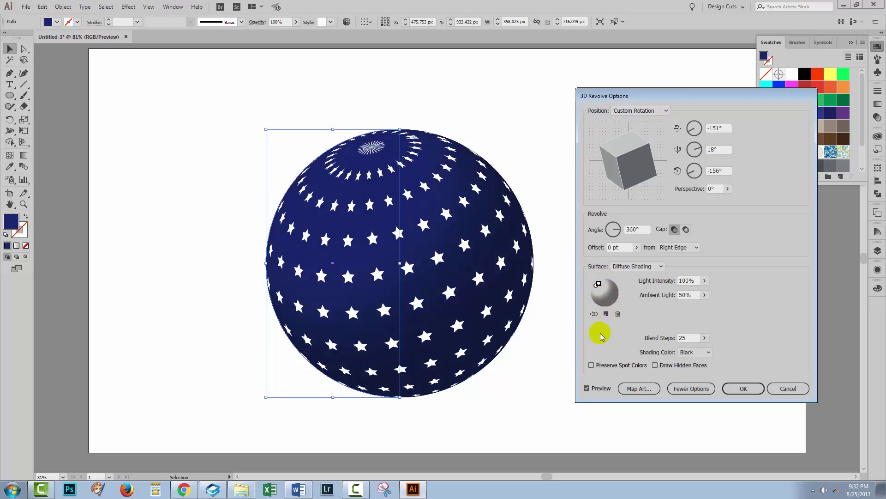
left_click(744, 391)
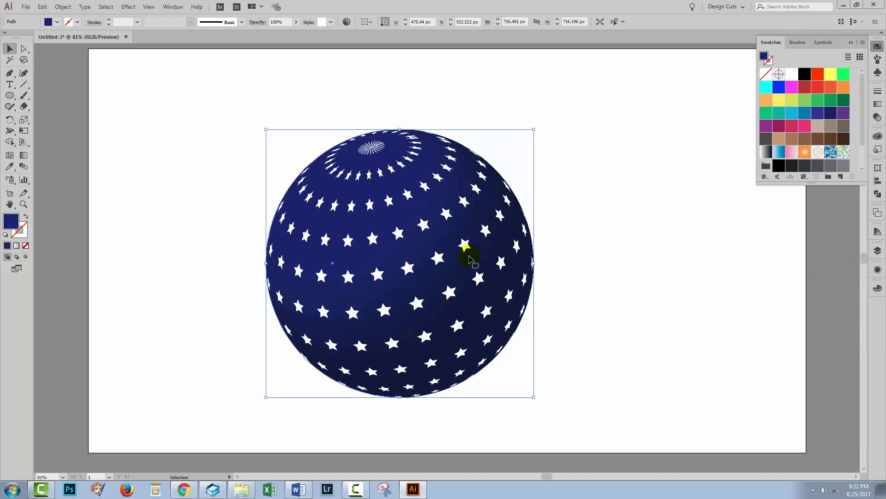
Toggle the 3D Revolve effect off and on in Appearance, then move the sphere about 328 px left
left_click(878, 269)
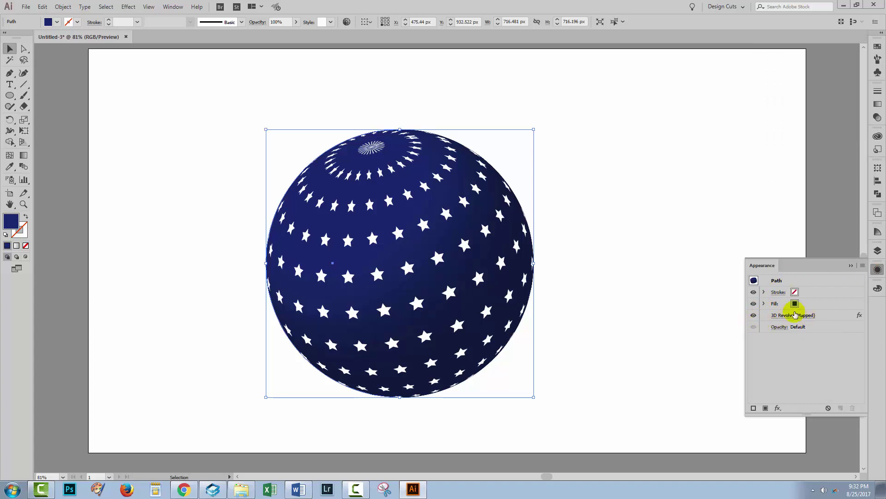
left_click(754, 316)
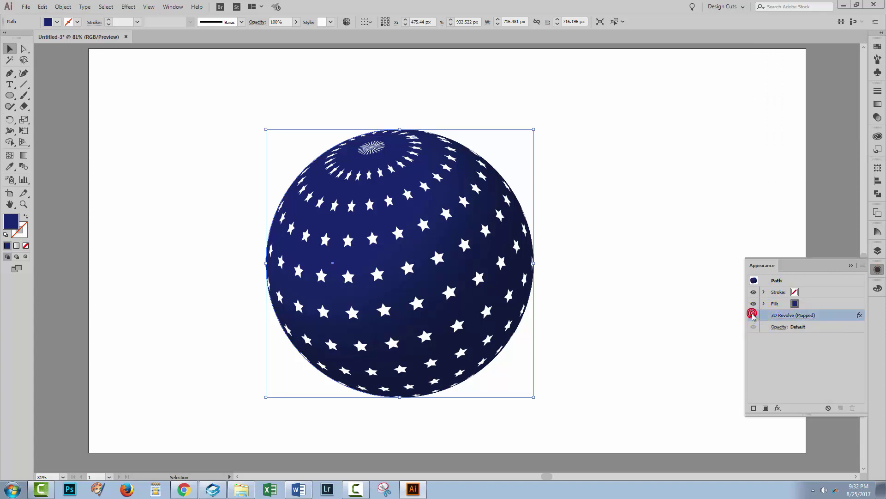
left_click(325, 252)
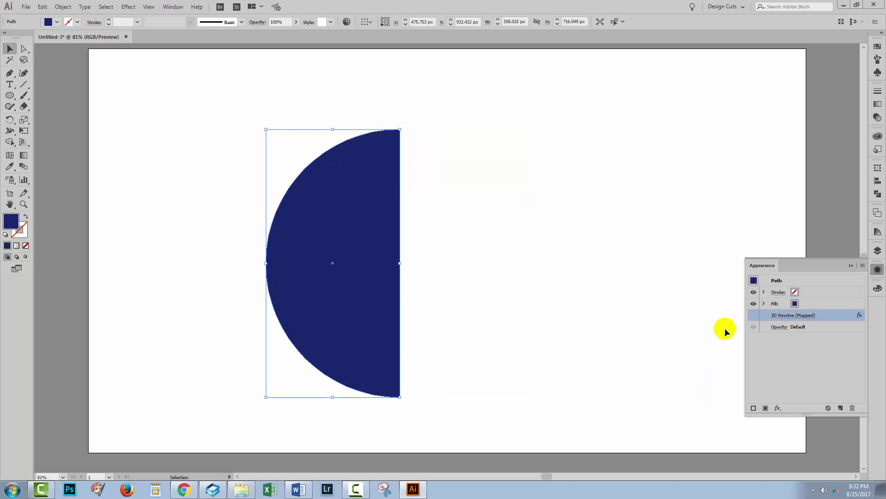
left_click(754, 315)
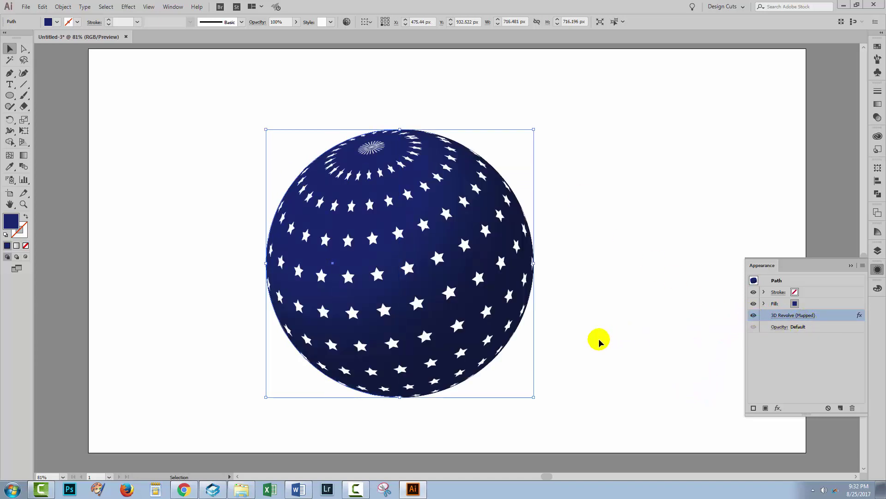
left_click(598, 341)
left_click_drag(481, 311, 345, 298)
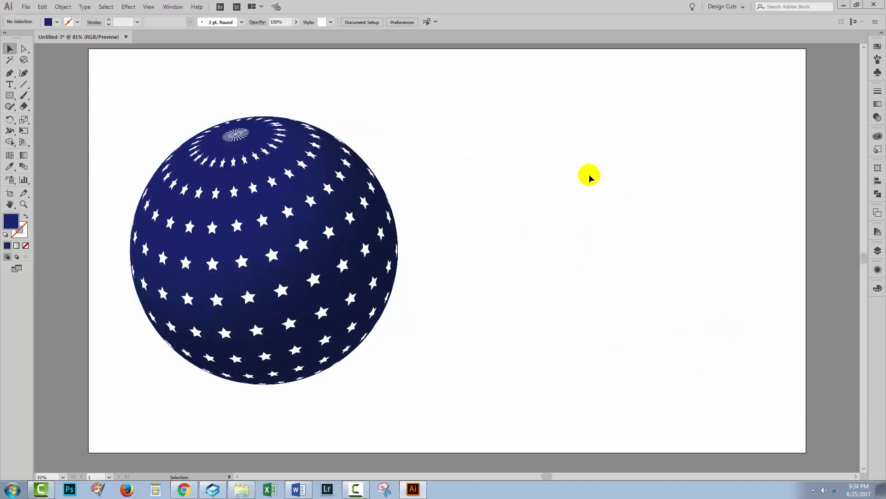
Draw a long navy strip at the top right, 940.741 × 25 px
left_click(9, 95)
left_click(28, 93)
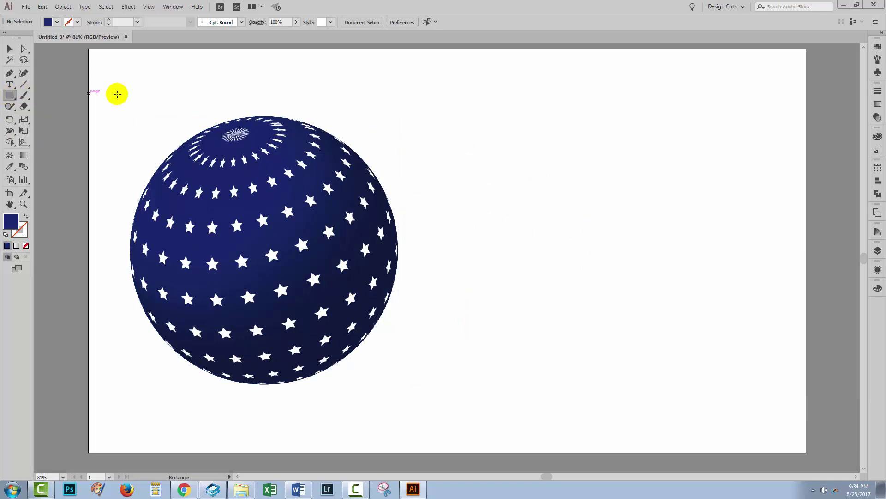
left_click_drag(404, 86, 756, 96)
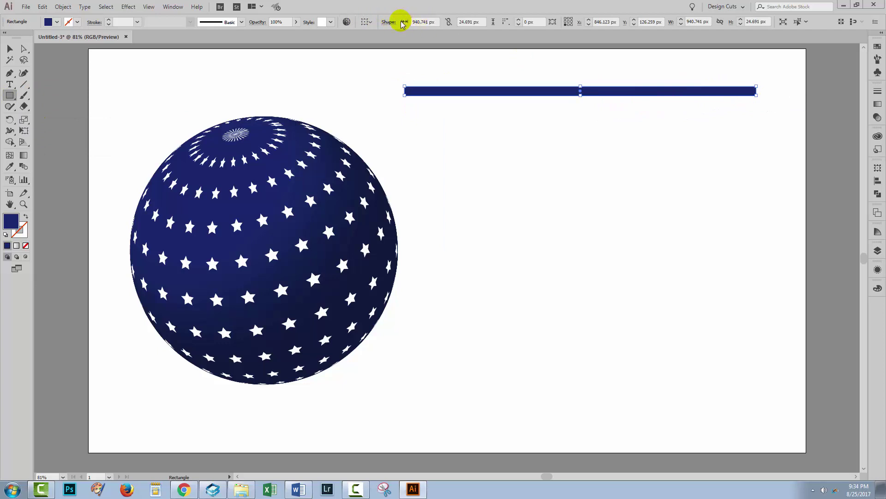
left_click(480, 22)
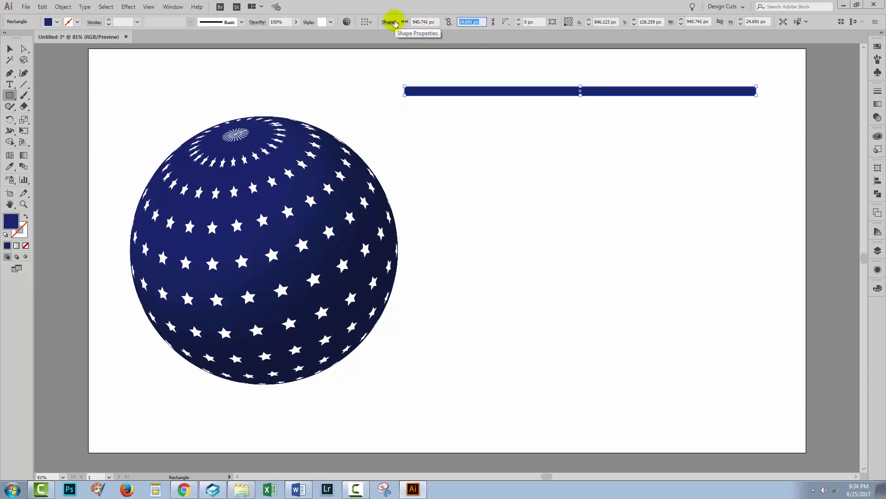
type("25")
key("Tab")
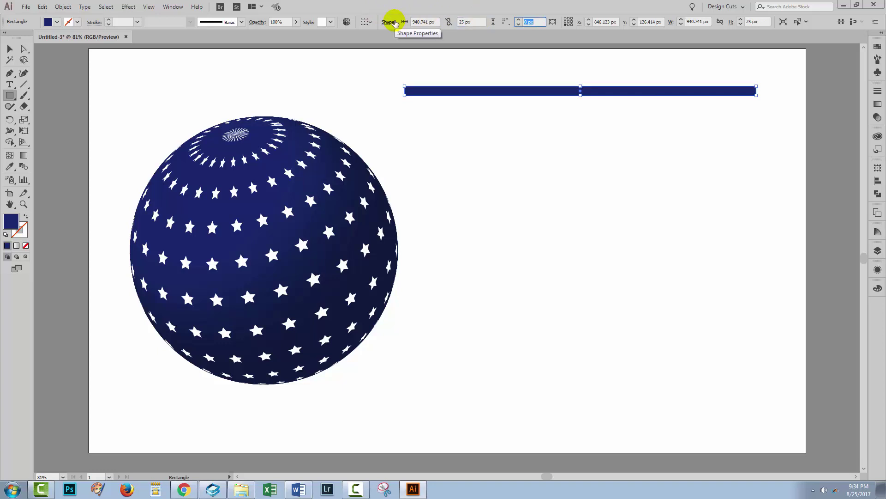
Place a white copy of the strip directly beneath it and select both strips
left_click(8, 52)
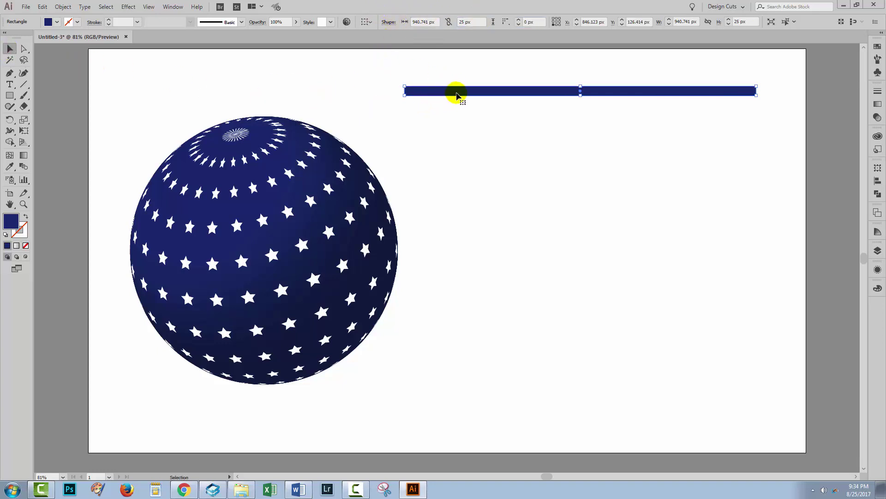
left_click_drag(457, 96, 458, 105)
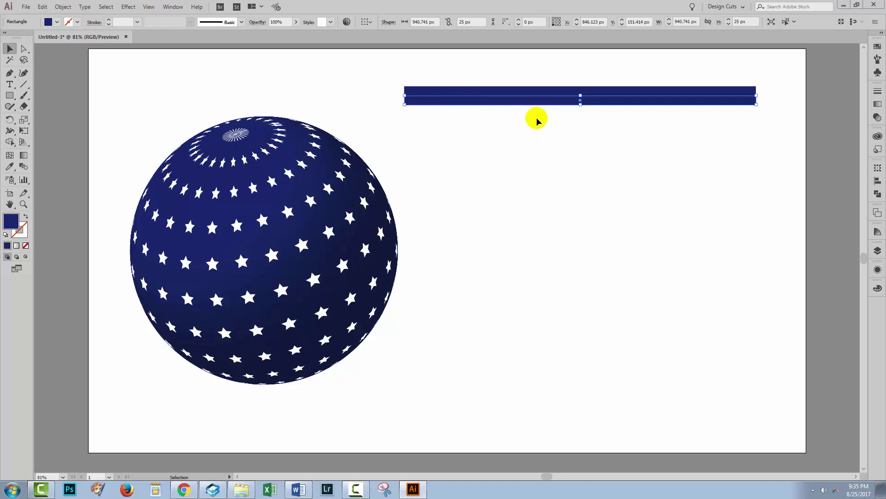
left_click(876, 49)
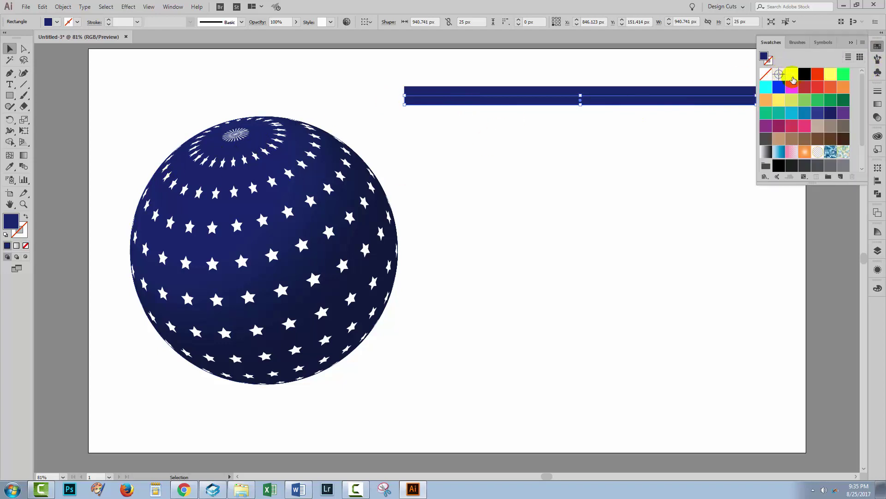
left_click(791, 73)
left_click_drag(477, 79, 467, 101)
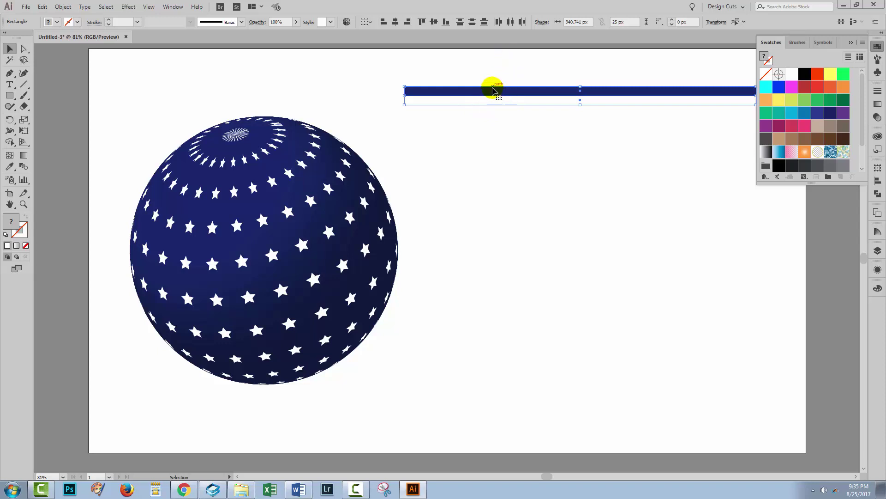
Add a Transform effect to the strip pair with 50 px vertical move and 10 copies
left_click(127, 8)
mouse_move(141, 82)
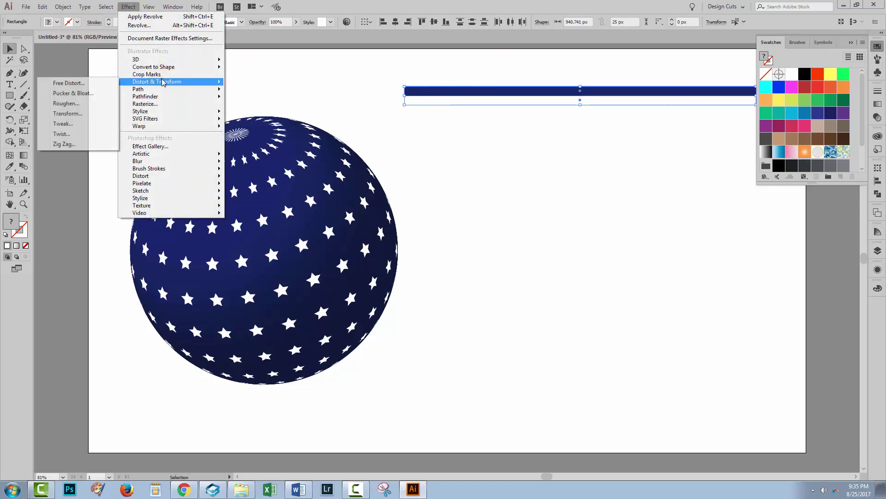
left_click(64, 113)
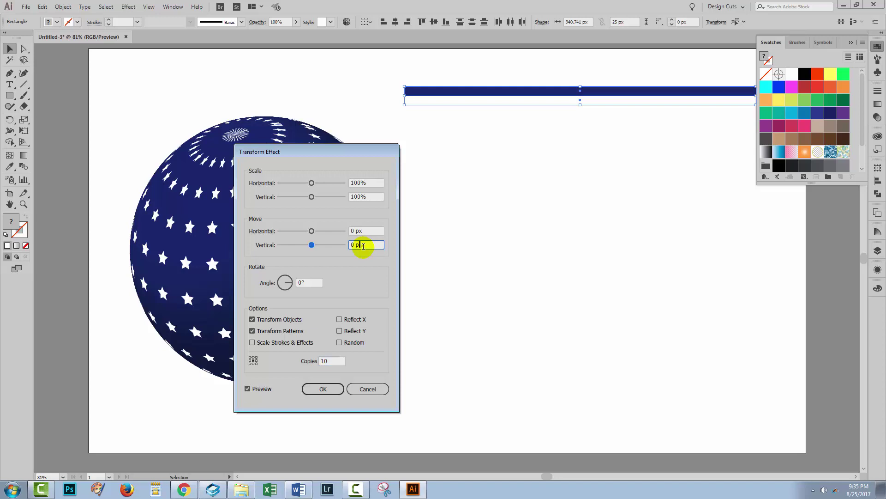
key("Tab")
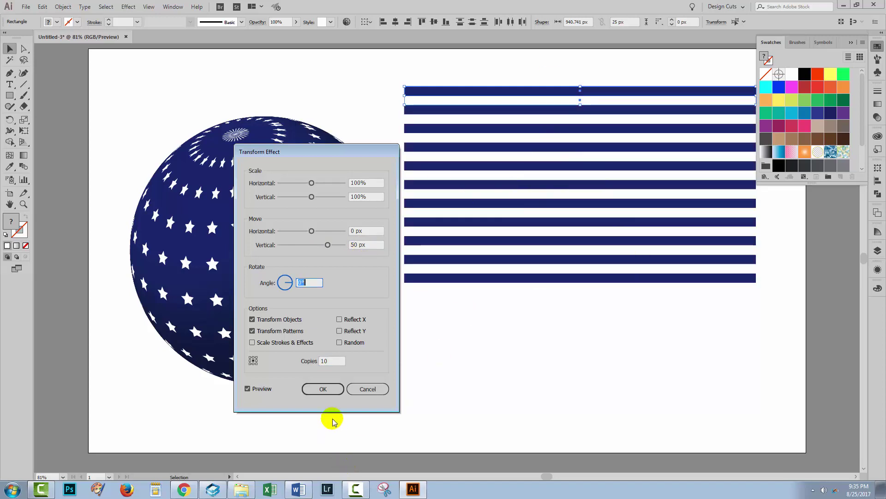
left_click(317, 390)
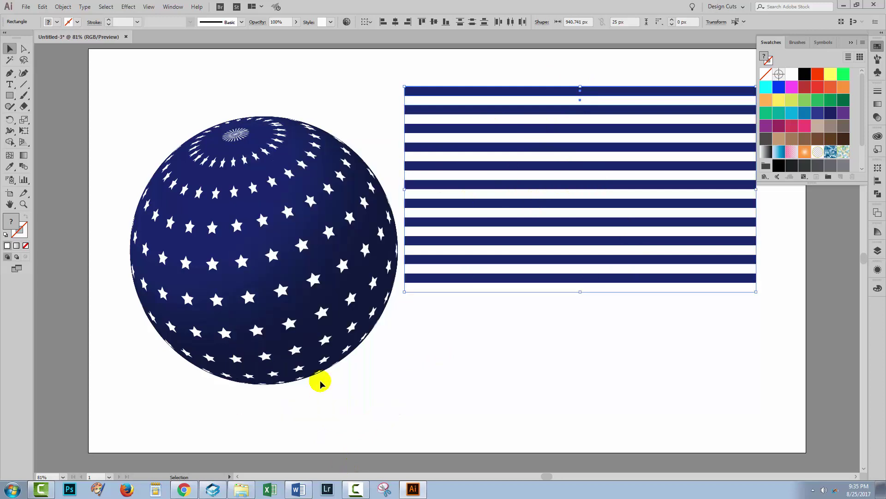
Expand the Transform effect on the stripes, then ungroup and regroup them into one group
left_click(58, 7)
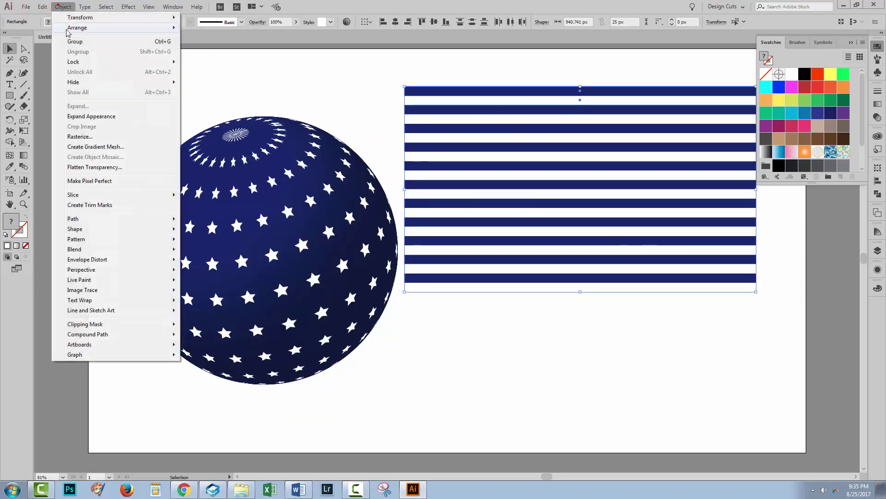
left_click(87, 114)
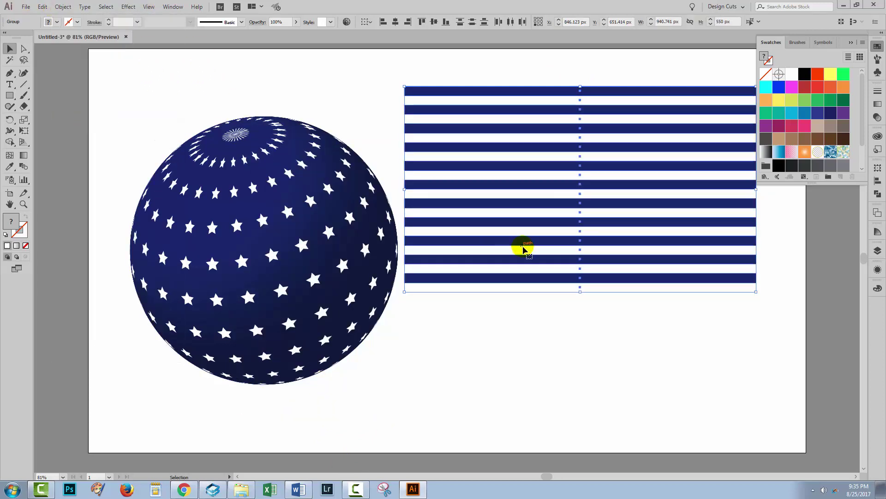
left_click(61, 7)
left_click(60, 8)
left_click(62, 7)
left_click(77, 51)
left_click(63, 7)
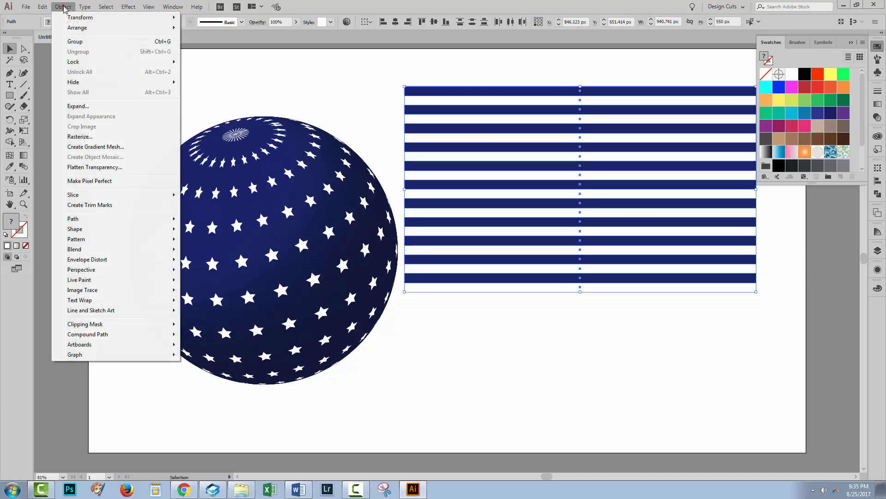
left_click(75, 42)
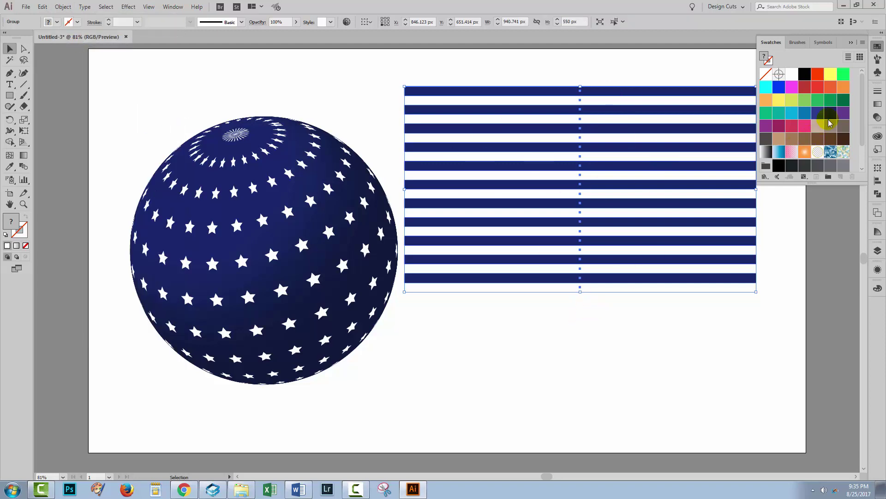
Save the striped block as a symbol named 'stripes' and delete it from the artboard
left_click(877, 73)
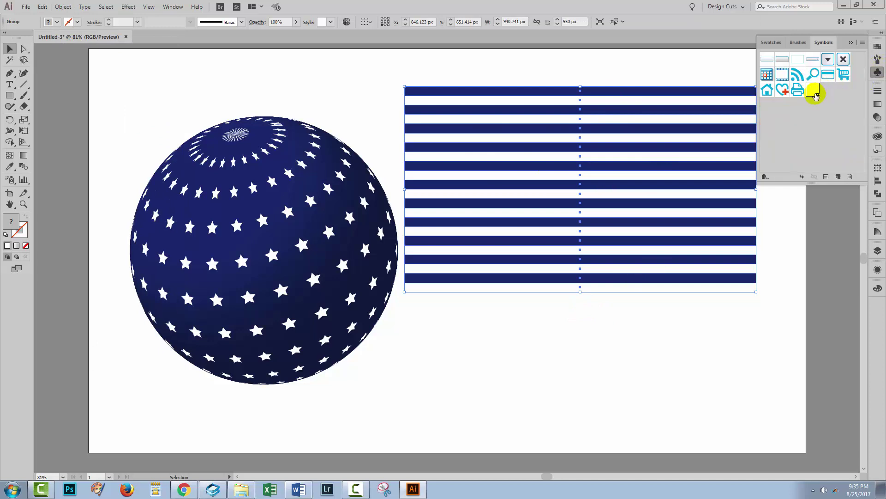
left_click(839, 180)
type("stripes")
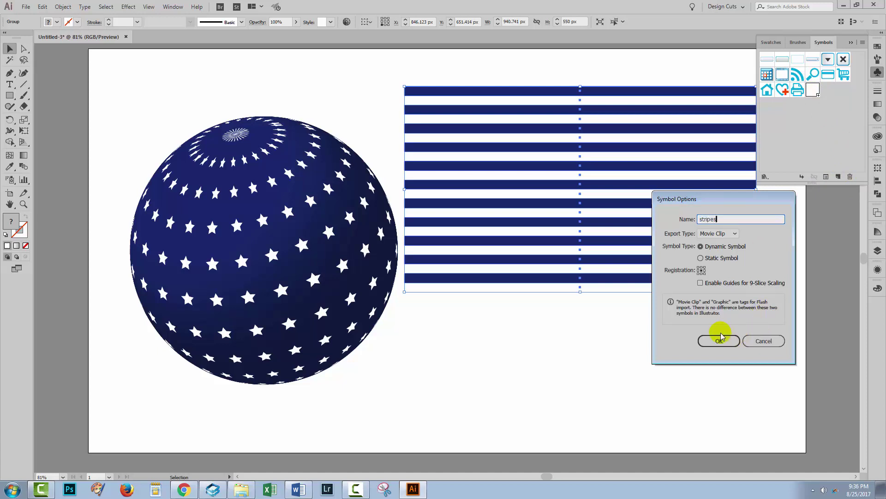
left_click(719, 340)
left_click_drag(487, 73, 632, 241)
key("Delete")
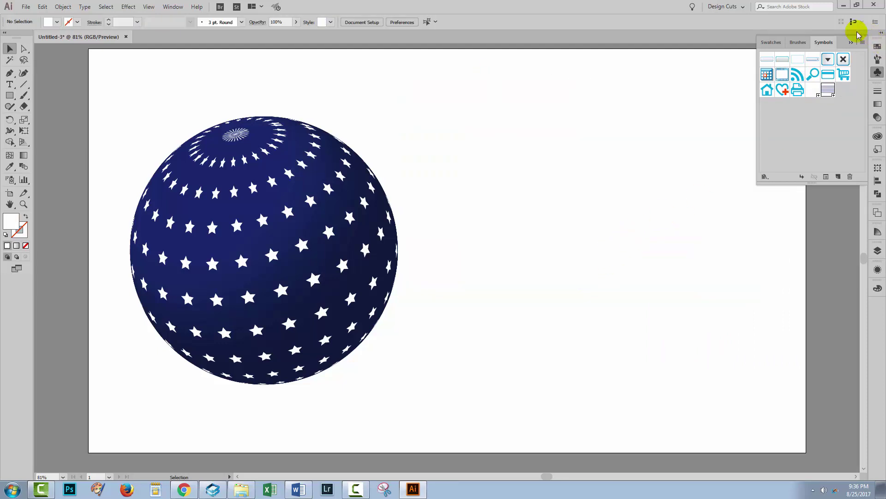
With the Pen tool, draw a two-anchor curved blade-shaped path right of the sphere
left_click(849, 43)
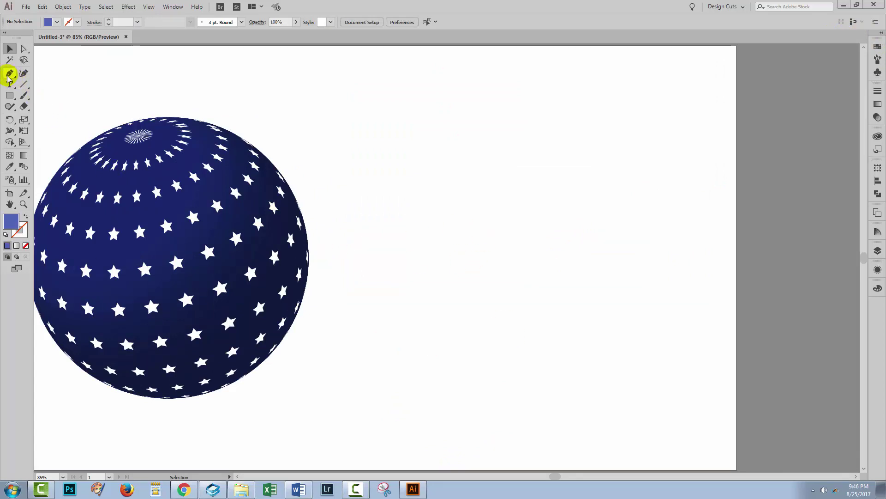
left_click_drag(8, 78, 32, 73)
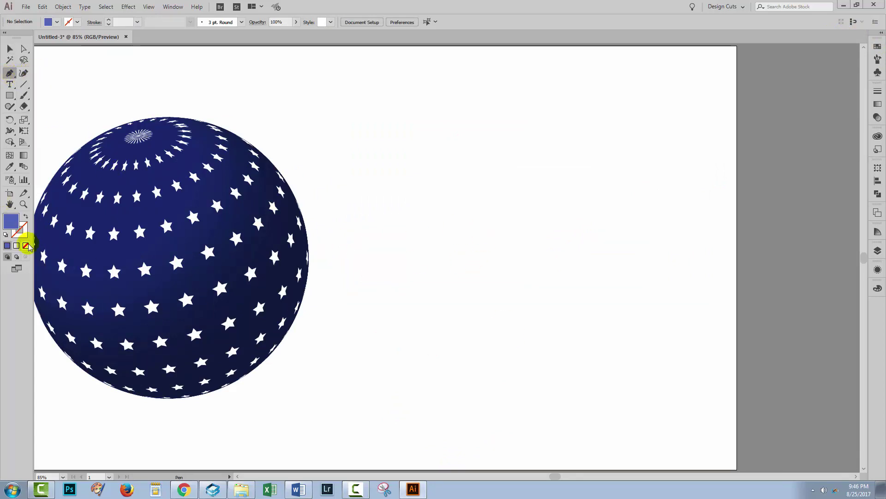
left_click(13, 227)
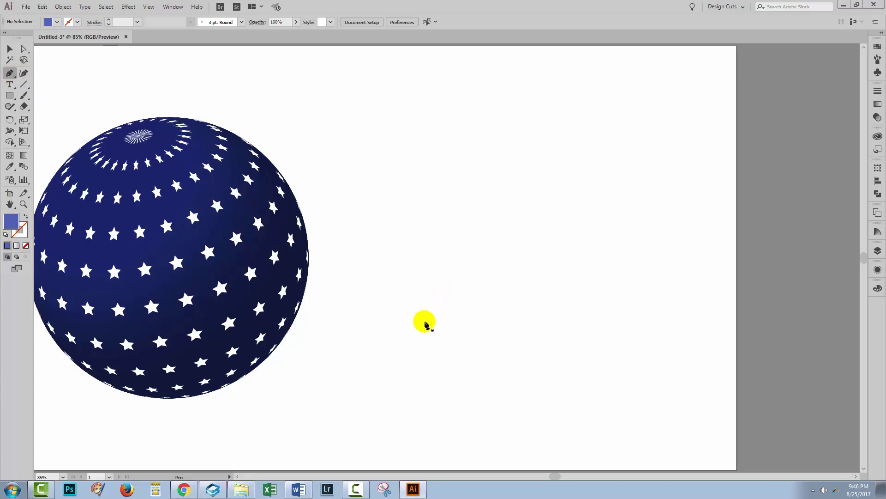
left_click_drag(431, 277, 464, 261)
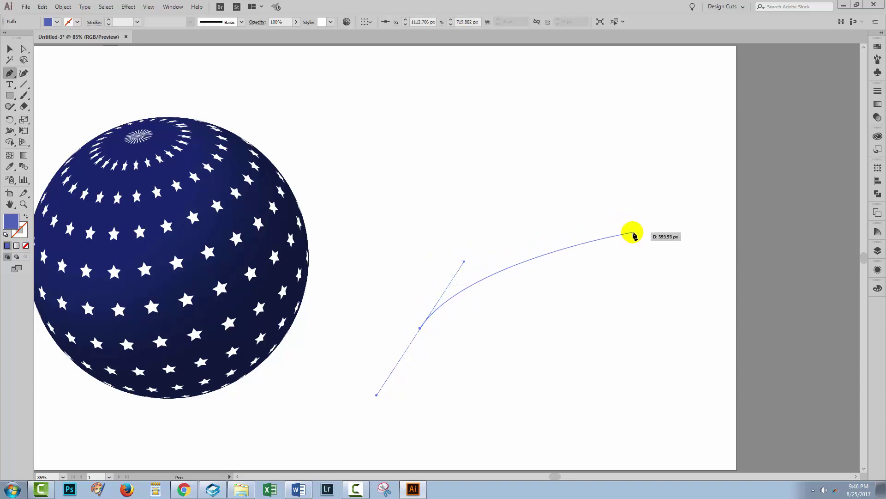
mouse_move(657, 233)
left_mouse_down()
mouse_move(706, 261)
mouse_move(736, 257)
mouse_move(661, 240)
left_mouse_up()
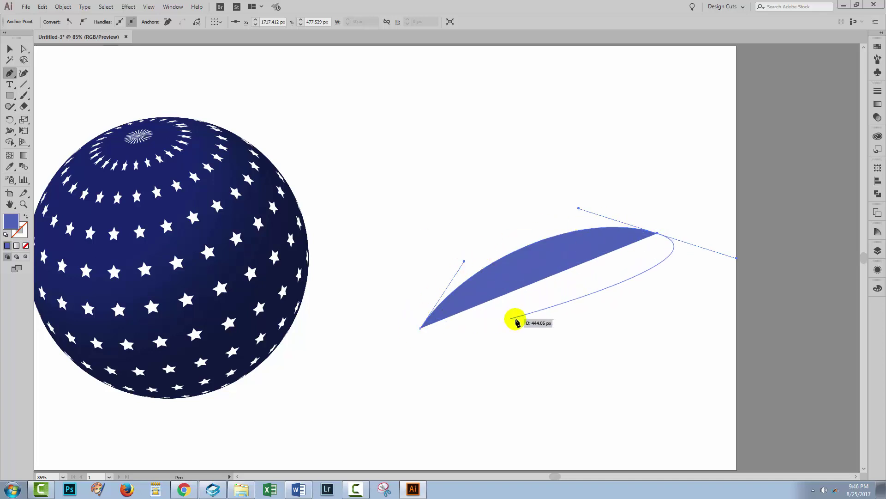
key("Escape")
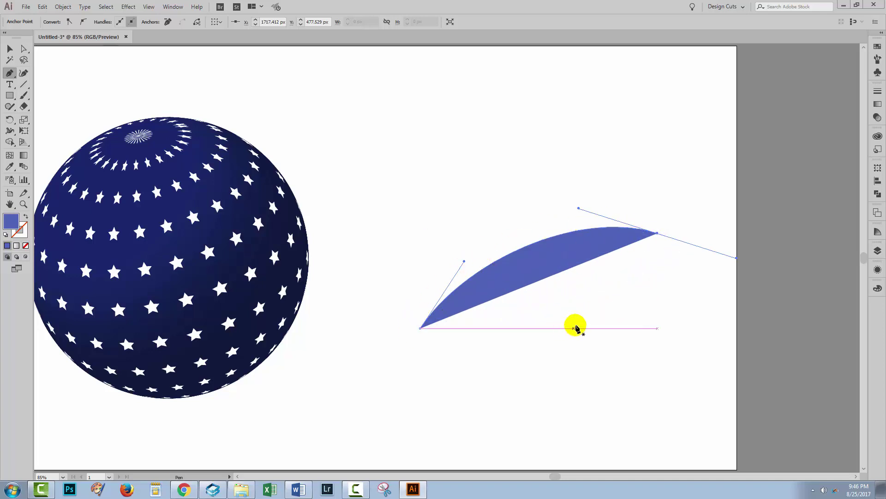
Apply 3D Revolve with preview to the profile path, tilted to -14°, -23°, 11°
left_click(9, 48)
left_click_drag(351, 157, 591, 347)
left_click(125, 7)
mouse_move(124, 60)
left_click(61, 71)
left_click(22, 430)
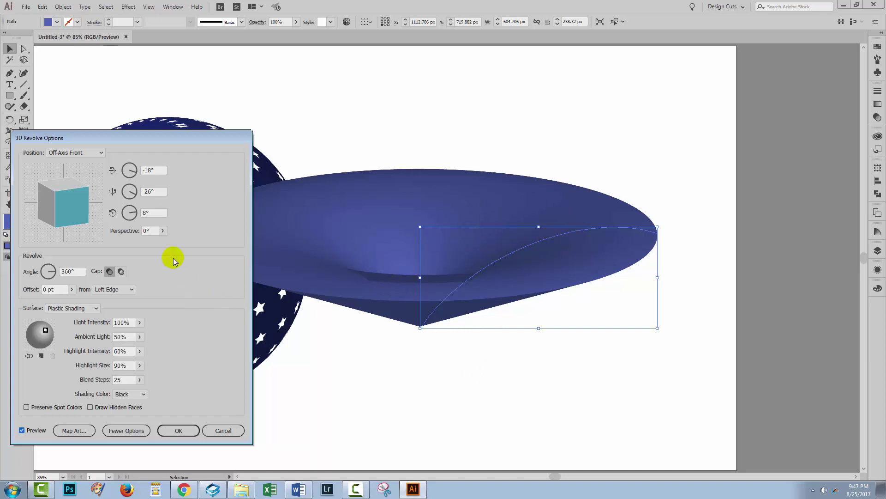
left_click(54, 192)
mouse_move(53, 194)
left_mouse_down()
mouse_move(59, 185)
mouse_move(55, 192)
left_mouse_up()
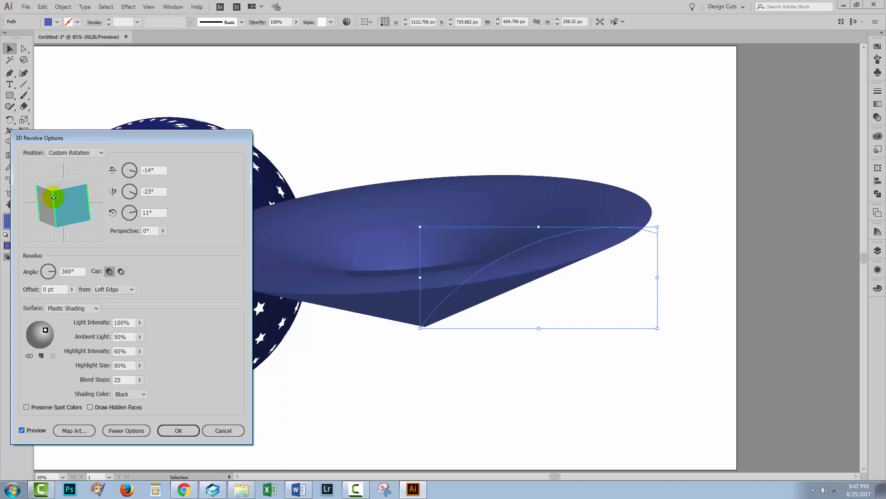
In Map Art, map the 'stripes' symbol onto surface 1 and scale it to fit
left_click(71, 431)
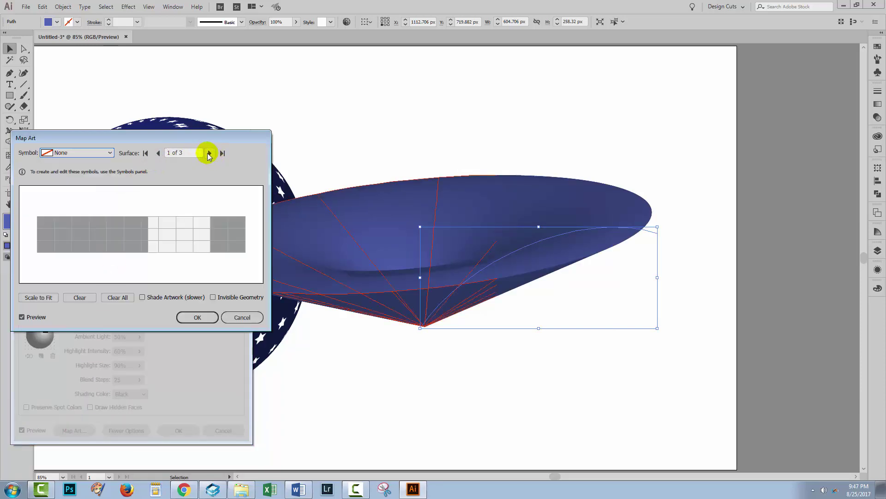
left_click(210, 154)
left_click(209, 153)
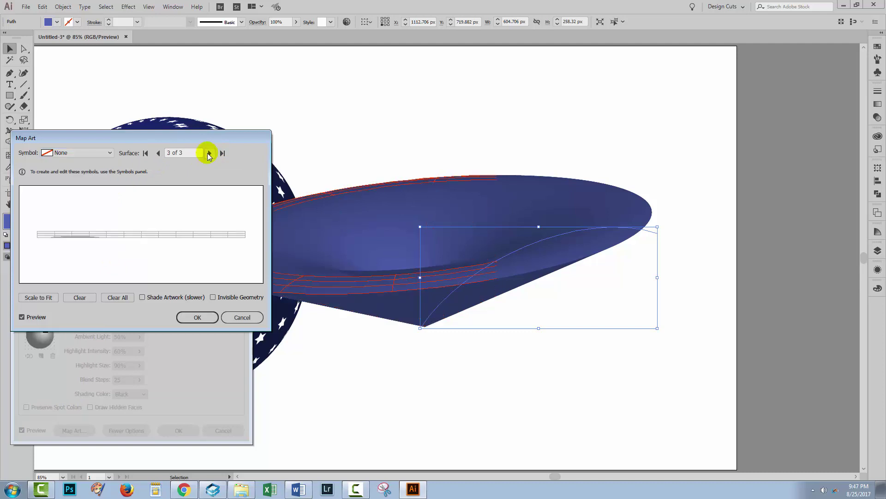
left_click(157, 154)
left_click(157, 153)
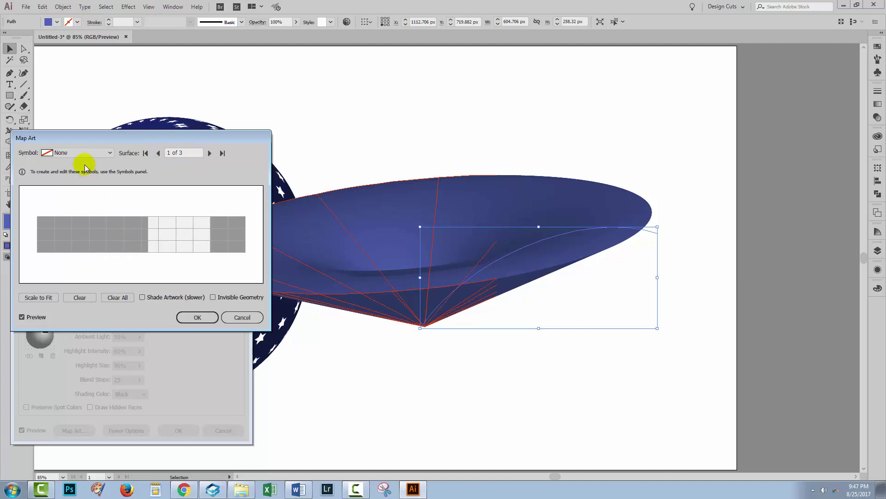
left_click(73, 151)
left_click(81, 334)
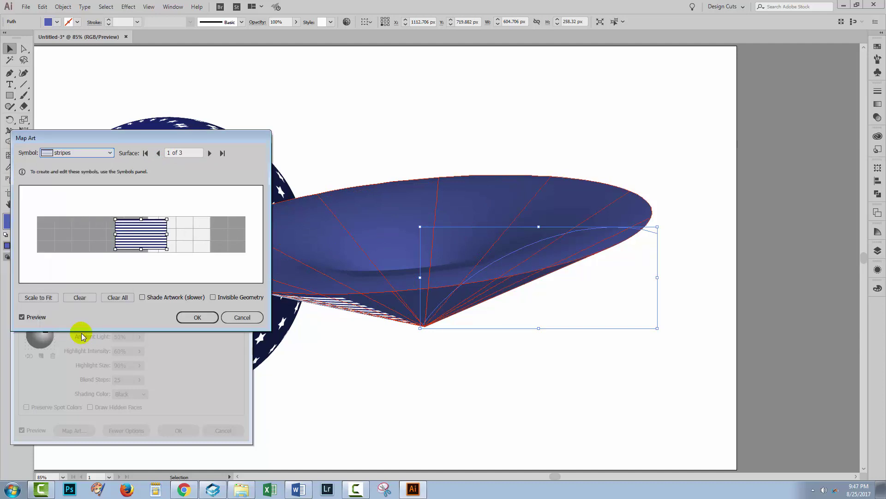
left_click(47, 299)
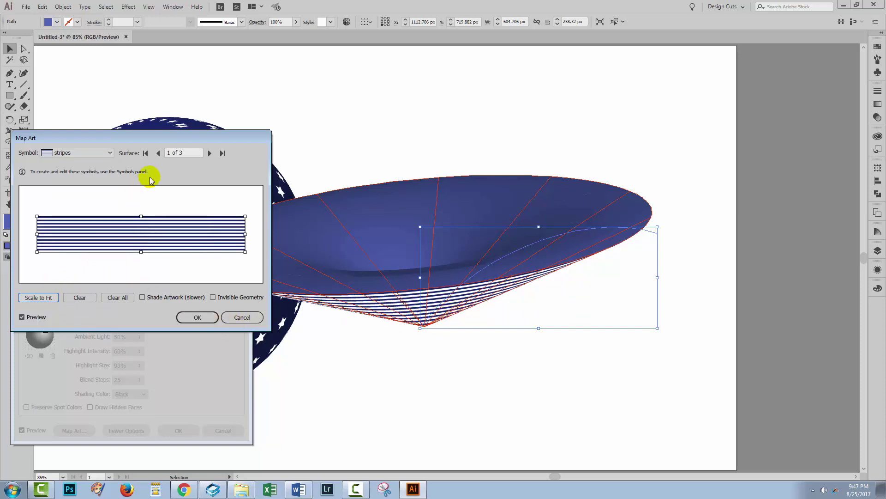
Map the 'stripes' symbol onto surface 2, scaled to fit
left_click(210, 154)
left_click(70, 154)
left_click(77, 335)
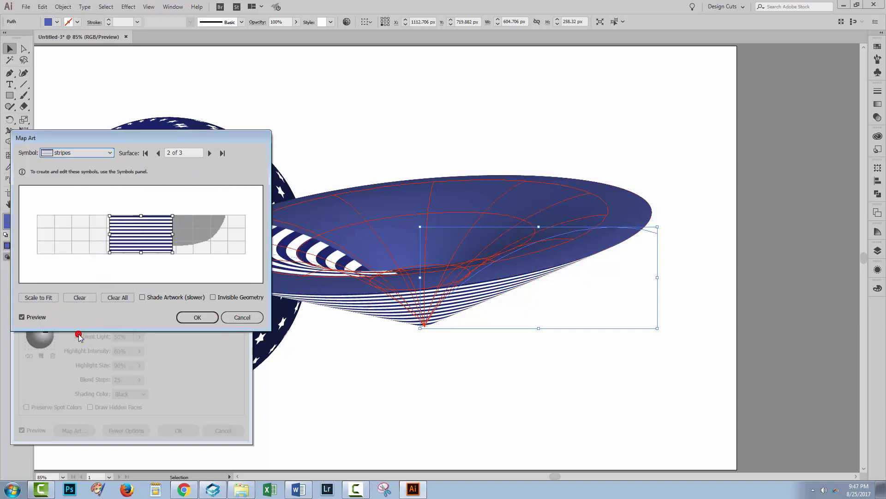
left_click(37, 297)
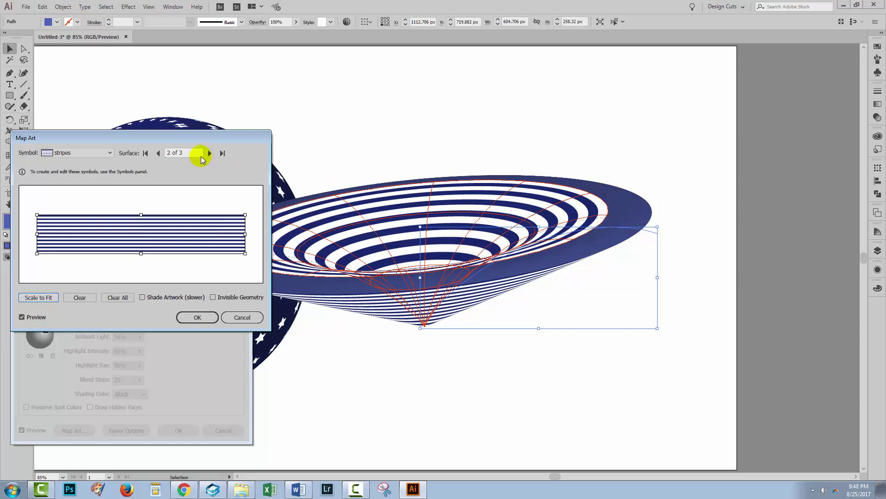
Map the 'stripes' symbol onto surface 3, scaled to fit
left_click(210, 153)
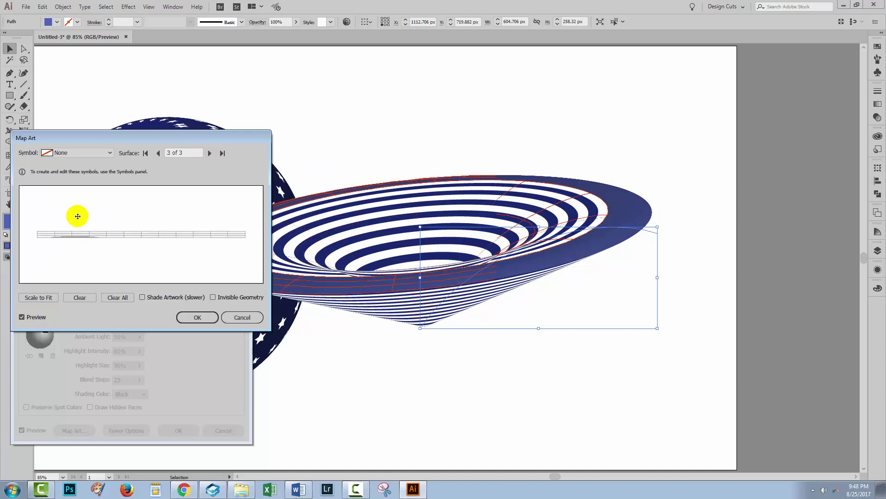
left_click(63, 154)
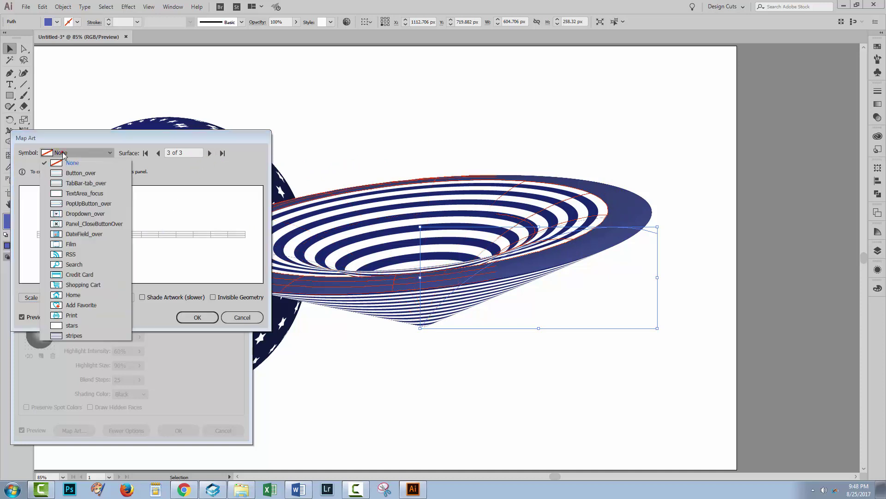
left_click(74, 336)
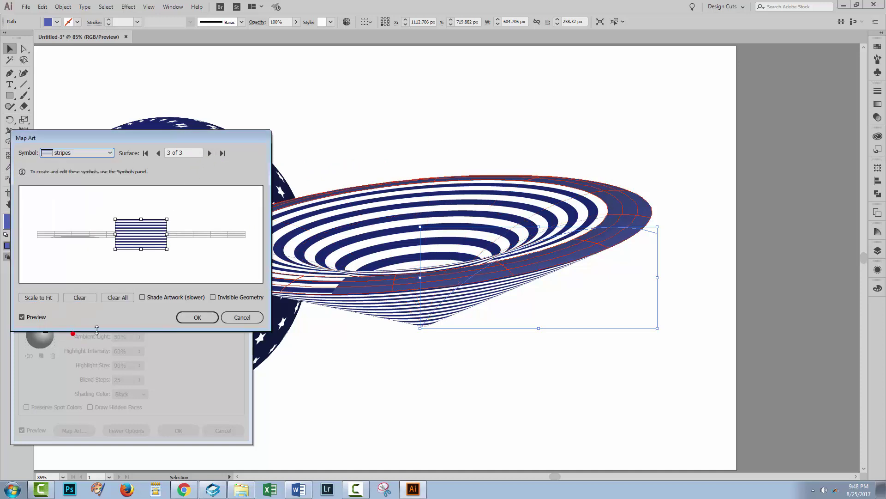
left_click(38, 298)
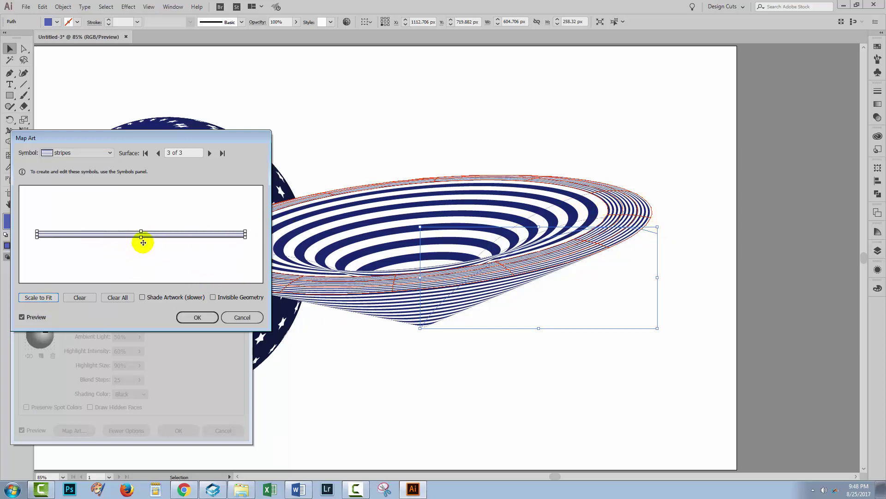
Adjust the stripes' edges on surfaces 3 and 2, then confirm the Map Art settings
left_click_drag(141, 238, 141, 262)
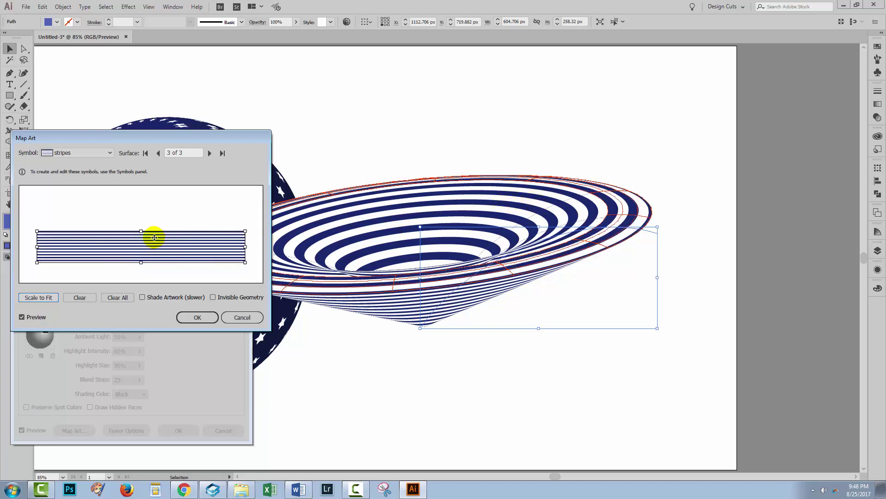
left_click_drag(141, 232, 143, 227)
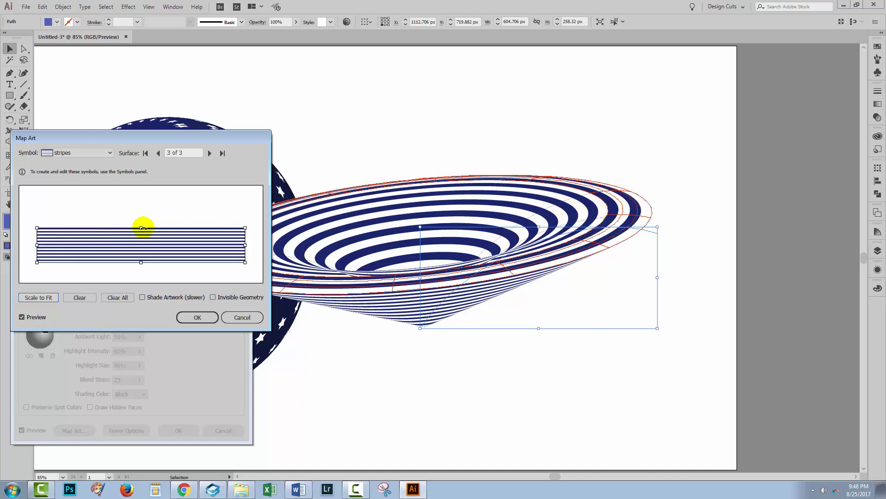
left_click_drag(141, 227, 142, 227)
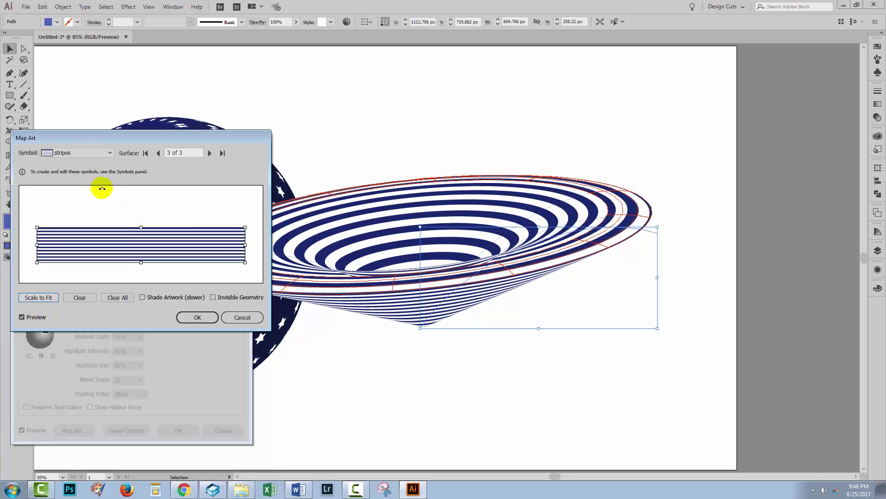
left_click(158, 154)
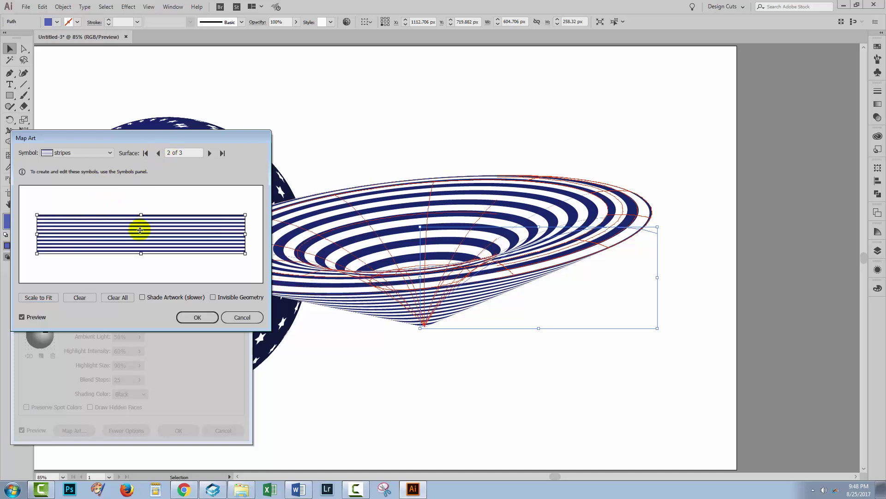
left_click_drag(141, 216, 140, 217)
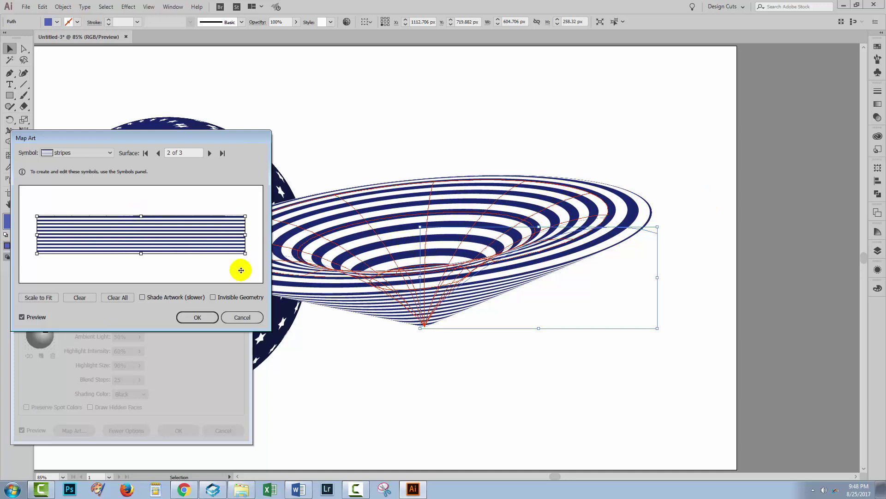
left_click(197, 317)
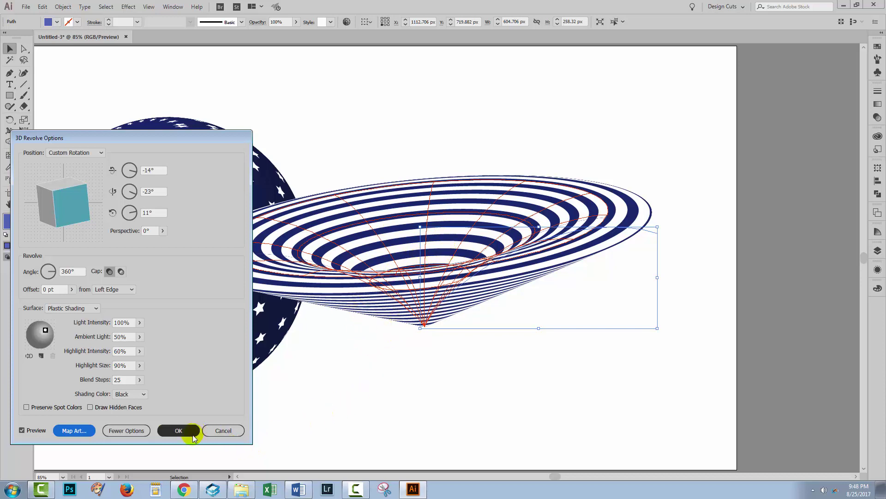
Apply the 3D Revolve, move the striped bowl right beside the sphere, and deselect
left_click(177, 431)
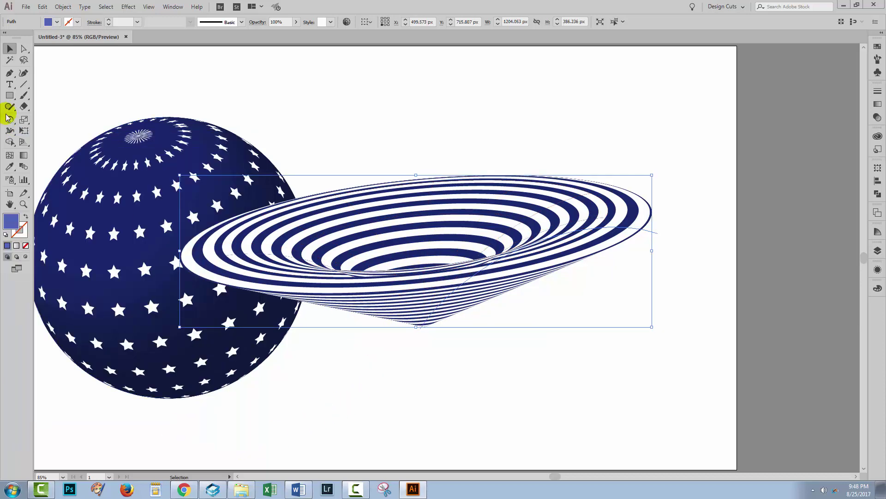
left_click_drag(409, 277, 506, 289)
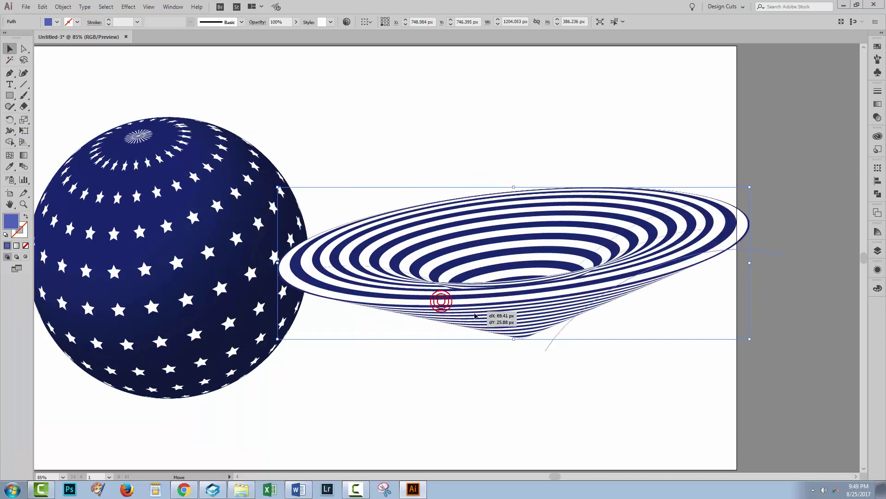
left_click_drag(482, 318, 481, 318)
left_click(421, 396)
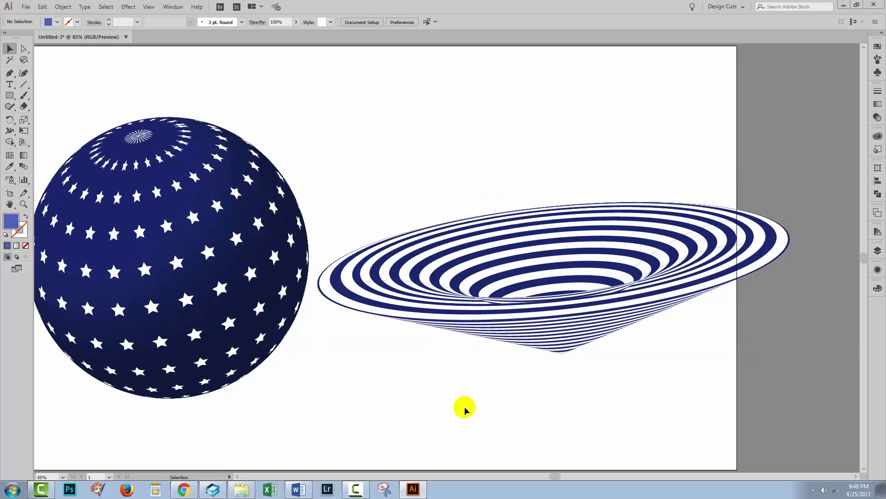